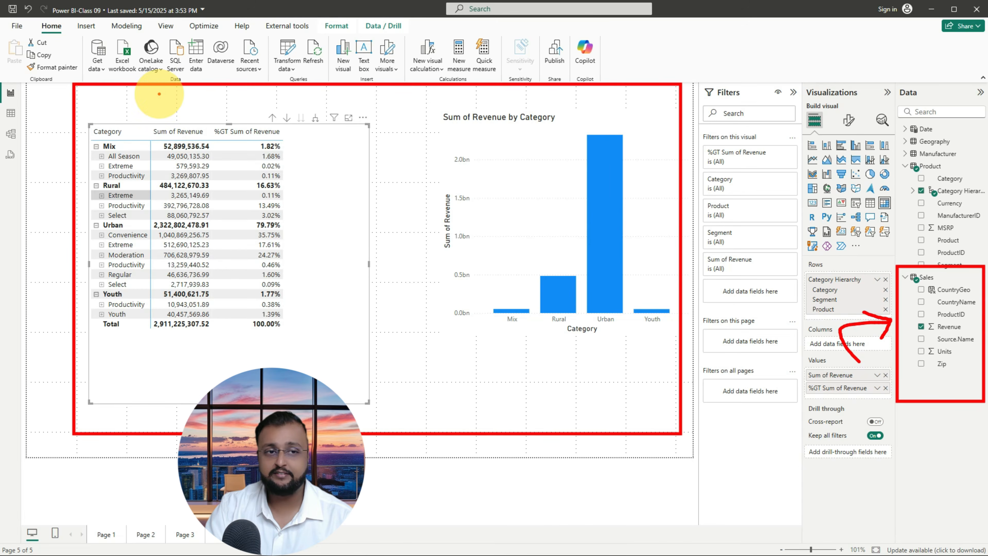
Step: Shrink the revenue matrix from its upper-left corner to free space above and beside it
{"action": "key", "text": "Escape"}
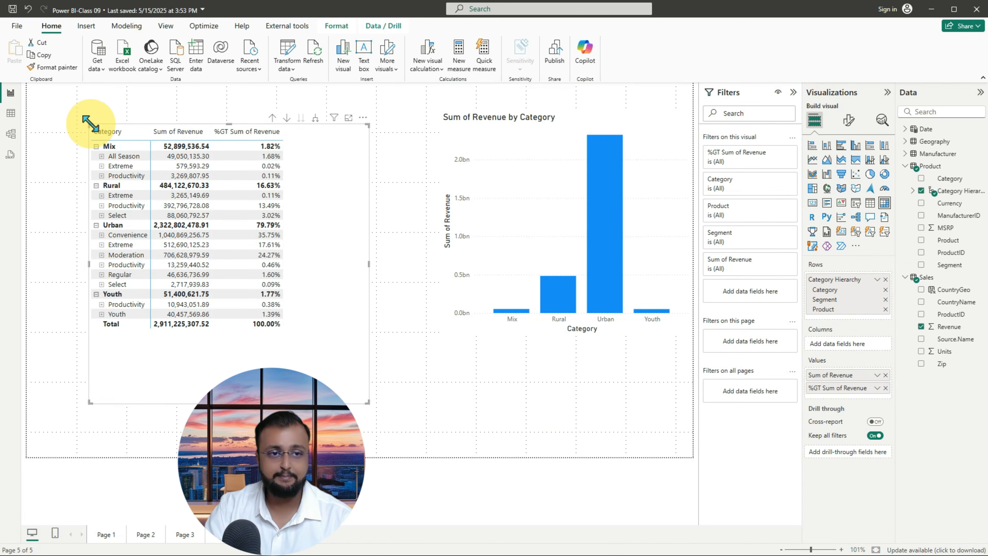
{"action": "left_click_drag", "start_coordinate": [90, 125], "coordinate": [148, 170]}
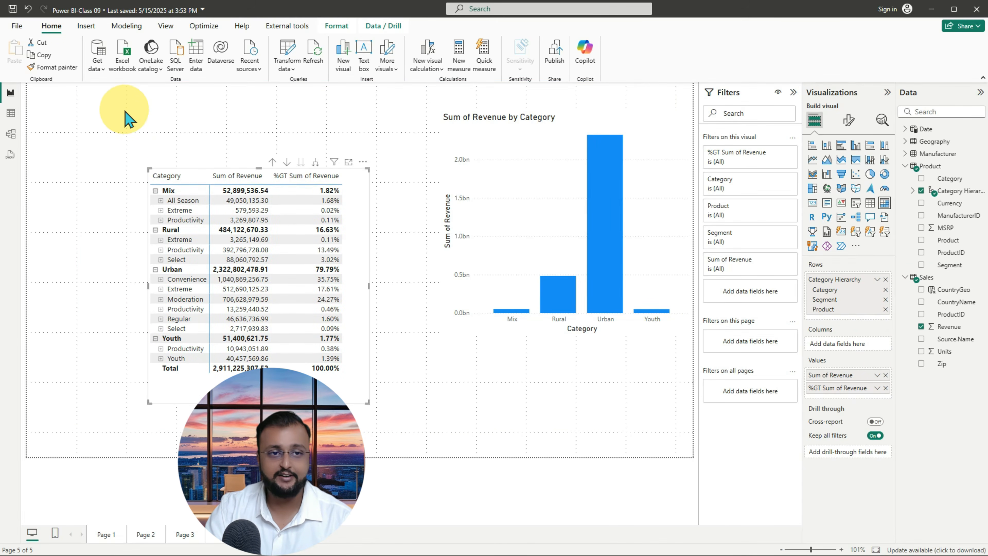
{"action": "left_click", "coordinate": [128, 119]}
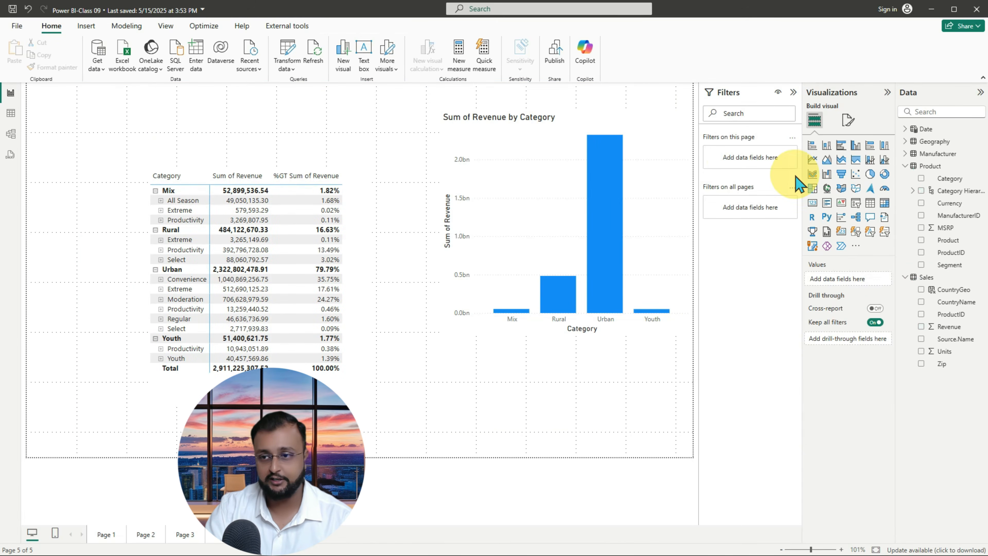
Step: Add a slicer on the Date table's Date field using Date Hierarchy, and reshape it into a narrow, tall year list
{"action": "left_click", "coordinate": [855, 203]}
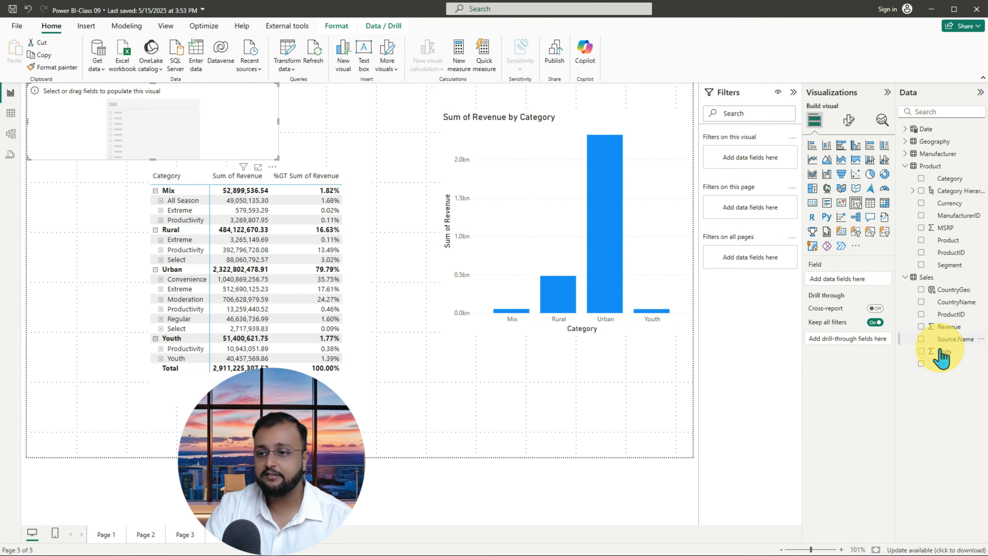
{"action": "left_click", "coordinate": [914, 129]}
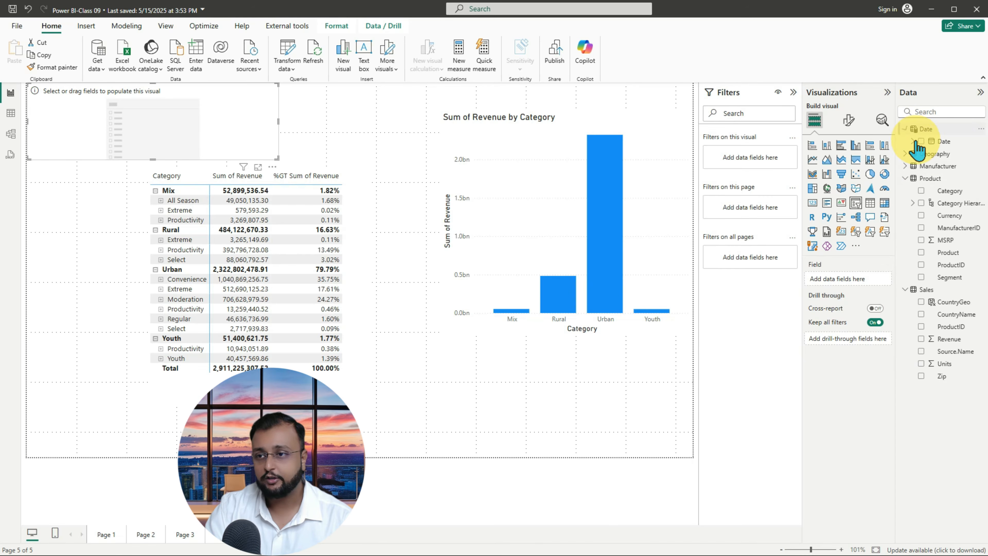
{"action": "left_click_drag", "start_coordinate": [916, 144], "coordinate": [859, 284]}
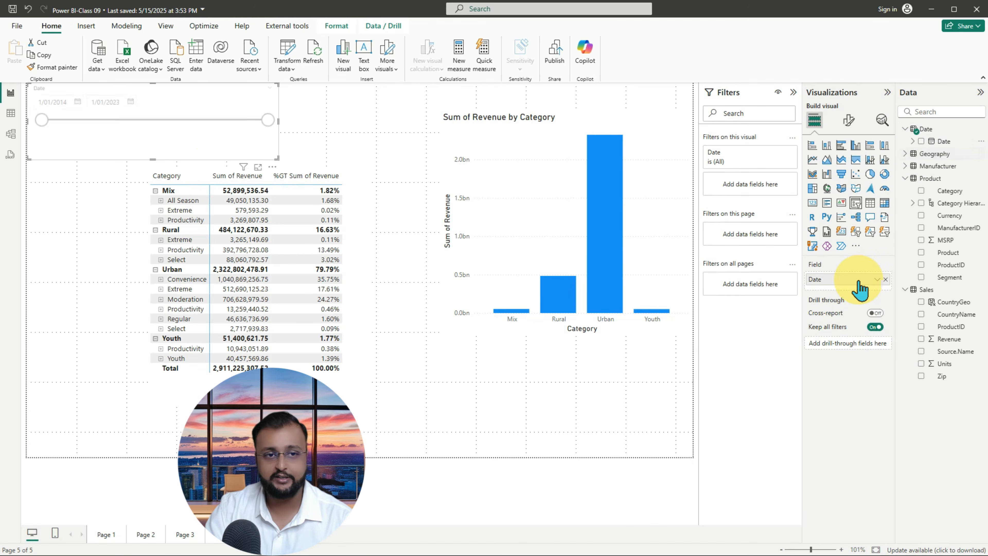
{"action": "left_click", "coordinate": [877, 279]}
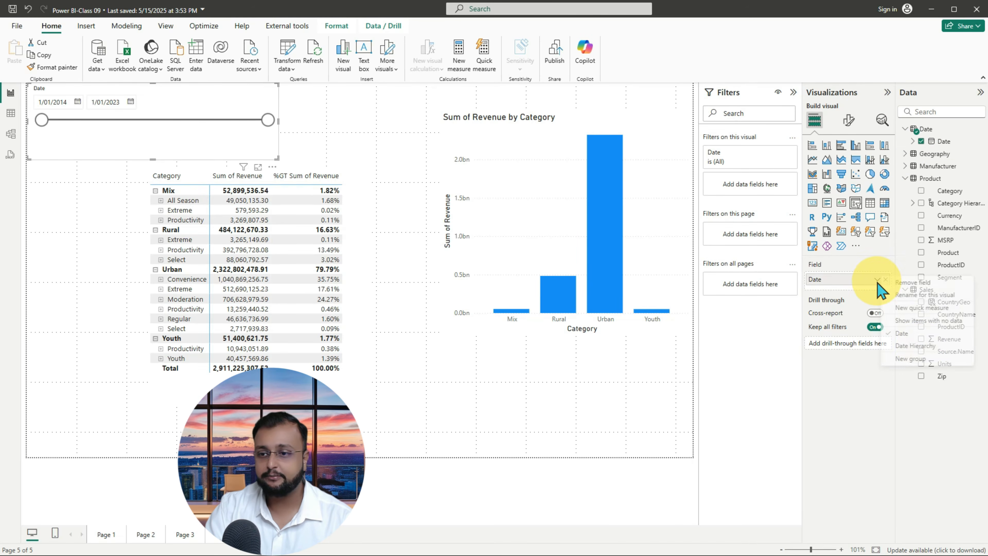
{"action": "left_click", "coordinate": [913, 346]}
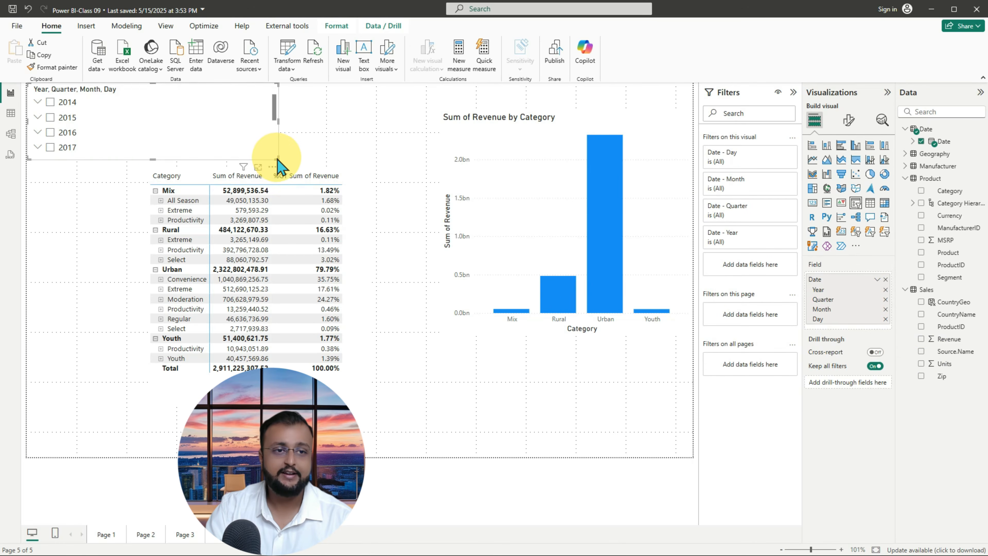
{"action": "left_click_drag", "start_coordinate": [277, 159], "coordinate": [110, 242]}
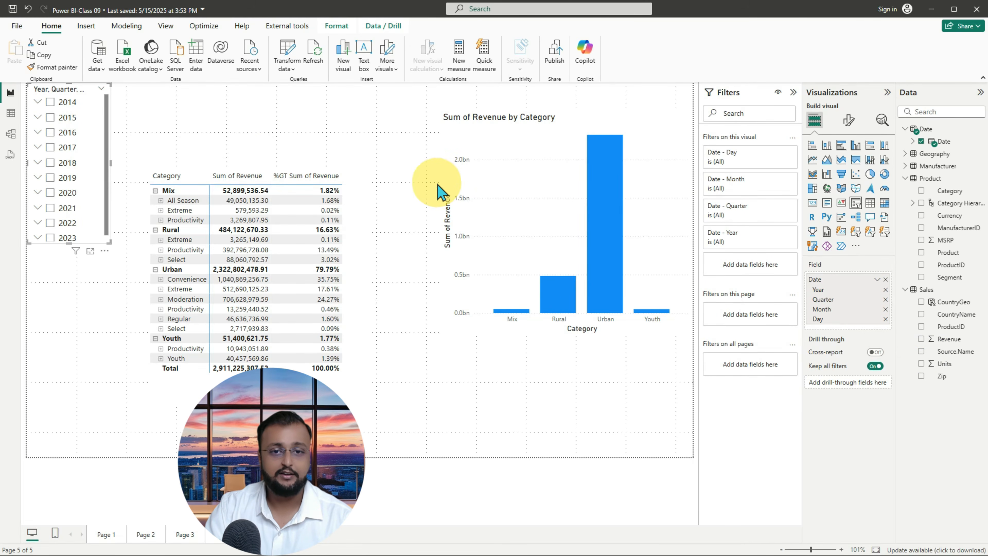
Step: Move the revenue matrix up beside the year slicer and widen it toward the column chart
{"action": "left_click", "coordinate": [359, 194]}
{"action": "left_click_drag", "start_coordinate": [370, 210], "coordinate": [343, 121]}
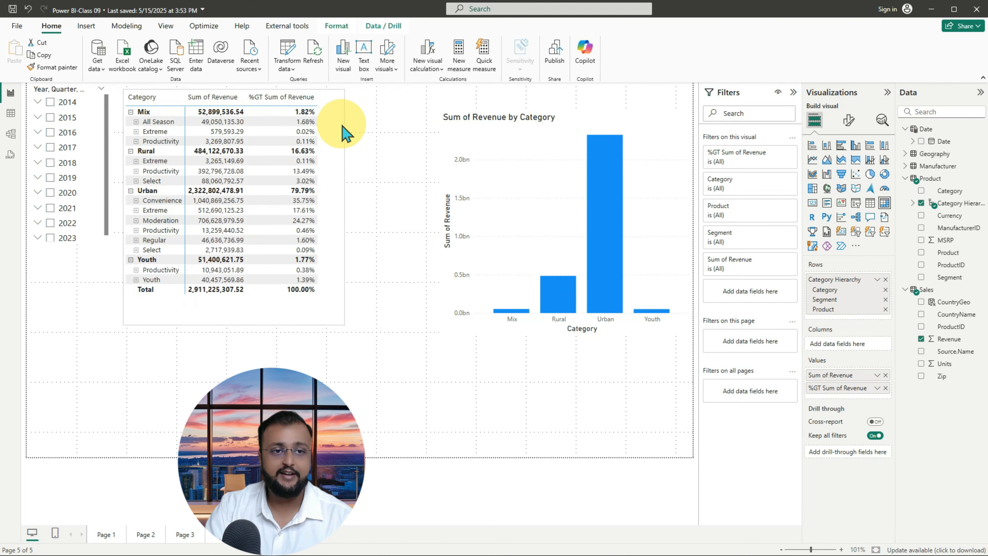
{"action": "left_click", "coordinate": [344, 211]}
{"action": "left_click", "coordinate": [338, 214]}
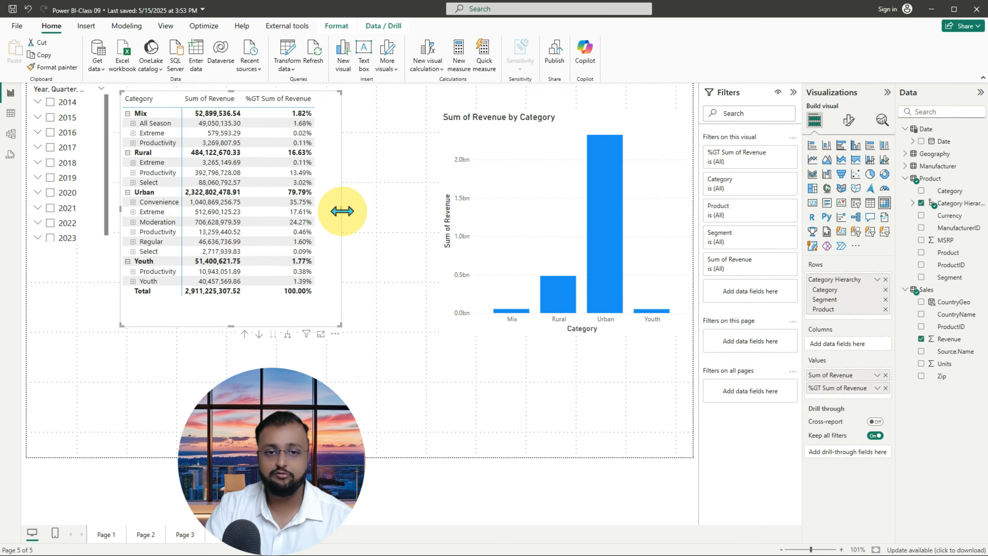
{"action": "left_click_drag", "start_coordinate": [341, 211], "coordinate": [403, 224]}
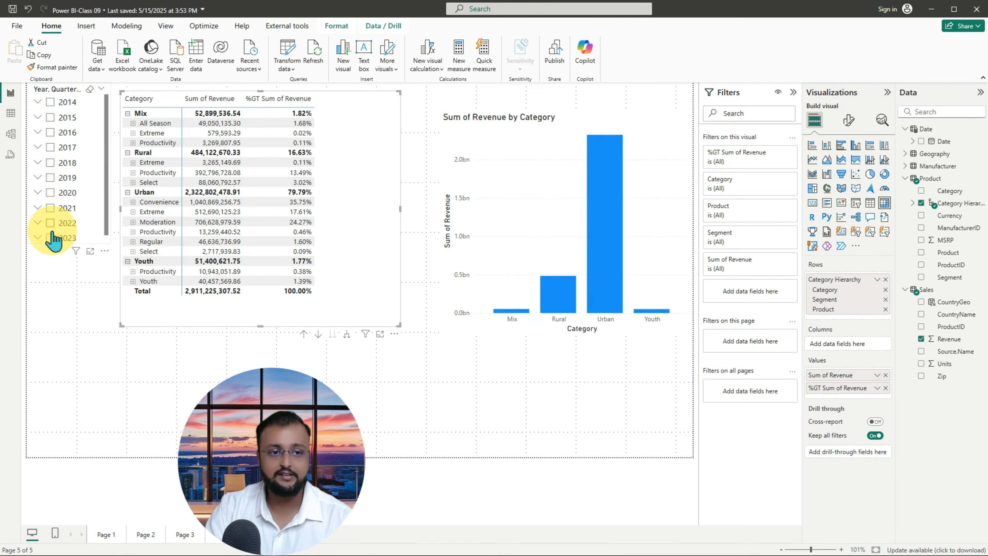
Step: Filter the report page to 2021 with the year slicer
{"action": "left_click", "coordinate": [55, 209]}
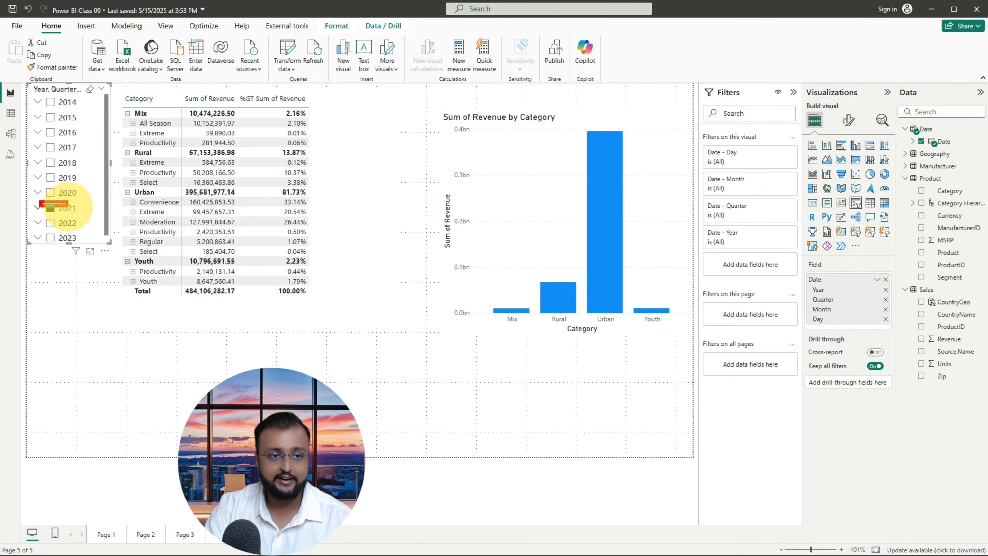
{"action": "left_click_drag", "start_coordinate": [68, 206], "coordinate": [92, 217]}
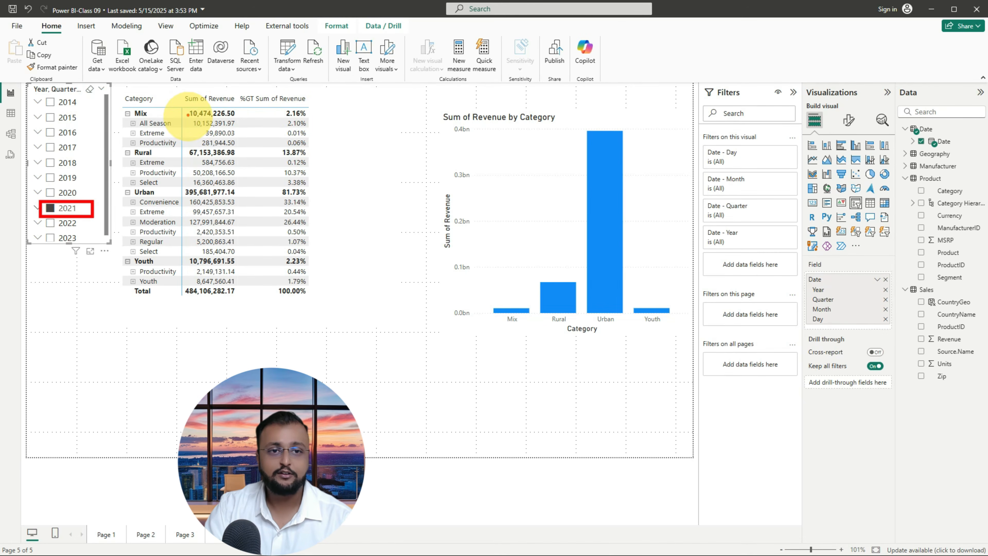
{"action": "mouse_move", "coordinate": [180, 88]}
{"action": "left_mouse_down"}
{"action": "mouse_move", "coordinate": [236, 221]}
{"action": "mouse_move", "coordinate": [241, 313]}
{"action": "left_mouse_up"}
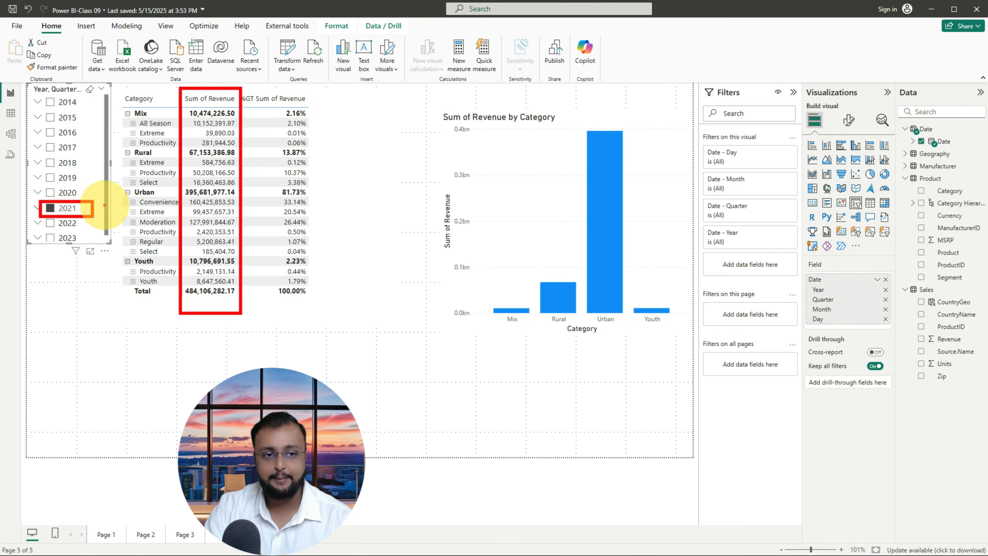
{"action": "mouse_move", "coordinate": [99, 203]}
{"action": "left_mouse_down"}
{"action": "mouse_move", "coordinate": [142, 205]}
{"action": "mouse_move", "coordinate": [100, 199]}
{"action": "mouse_move", "coordinate": [118, 191]}
{"action": "left_mouse_up"}
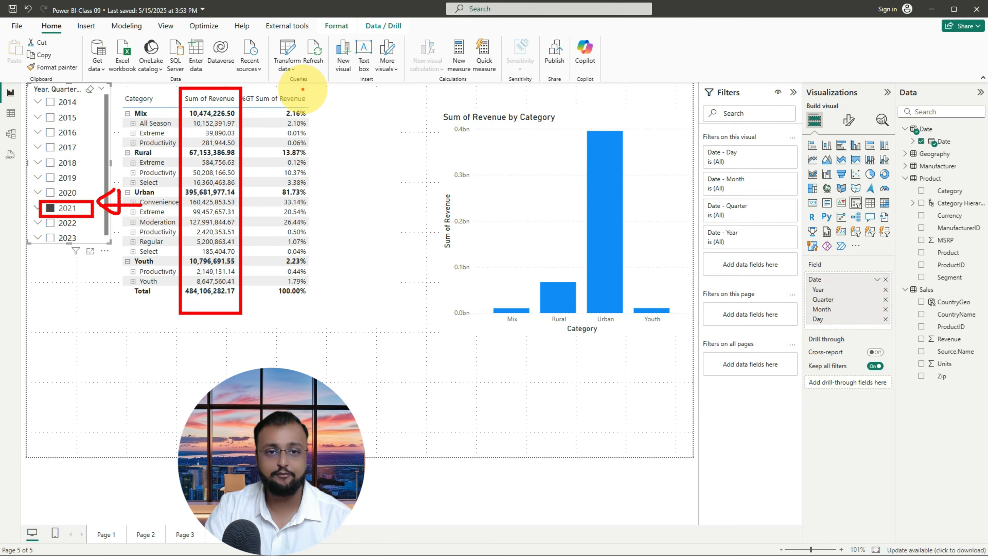
{"action": "mouse_move", "coordinate": [305, 88]}
{"action": "left_mouse_down"}
{"action": "mouse_move", "coordinate": [366, 331]}
{"action": "mouse_move", "coordinate": [374, 319]}
{"action": "left_mouse_up"}
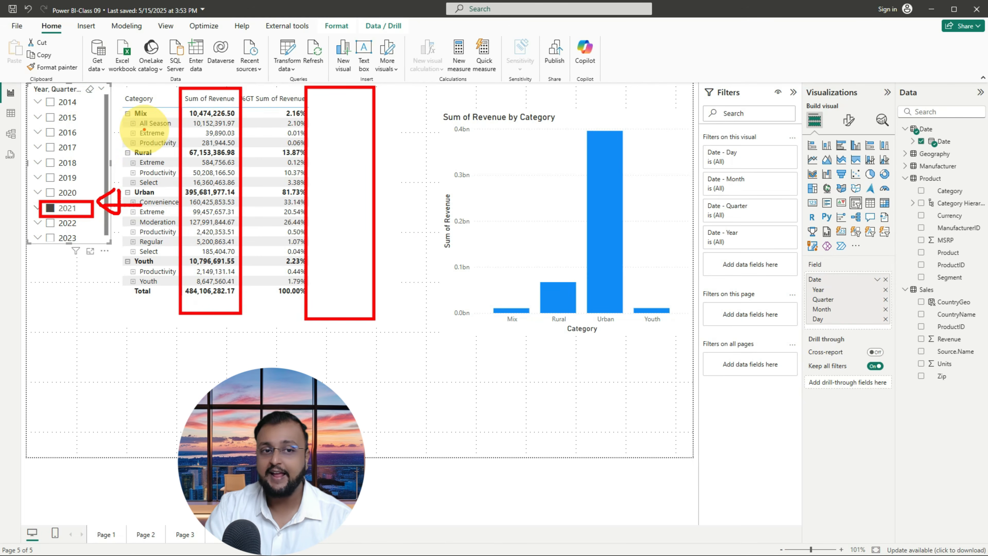
{"action": "left_click_drag", "start_coordinate": [141, 128], "coordinate": [295, 129]}
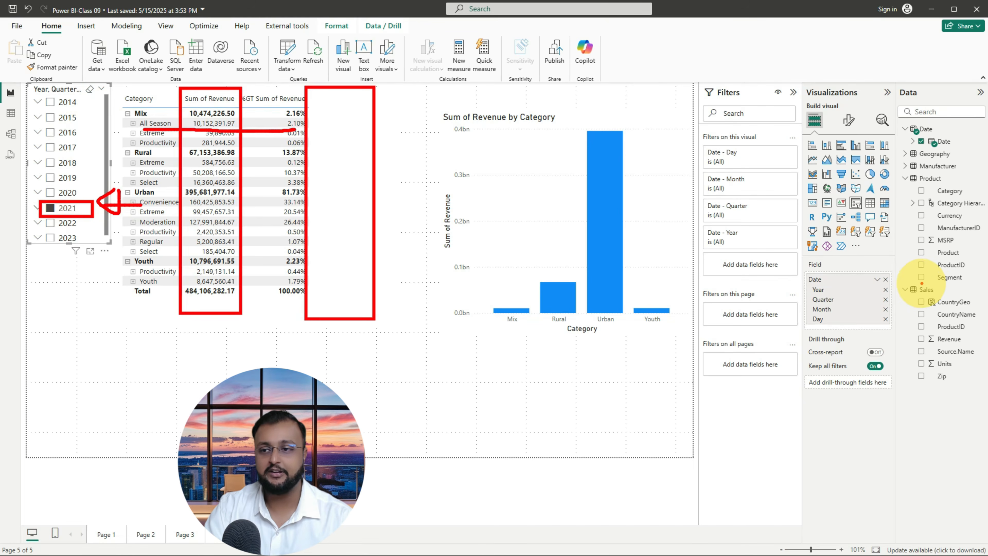
{"action": "key", "text": "Escape"}
Step: Create a new measure in the Sales table
{"action": "left_click", "coordinate": [931, 290]}
{"action": "right_click", "coordinate": [934, 291]}
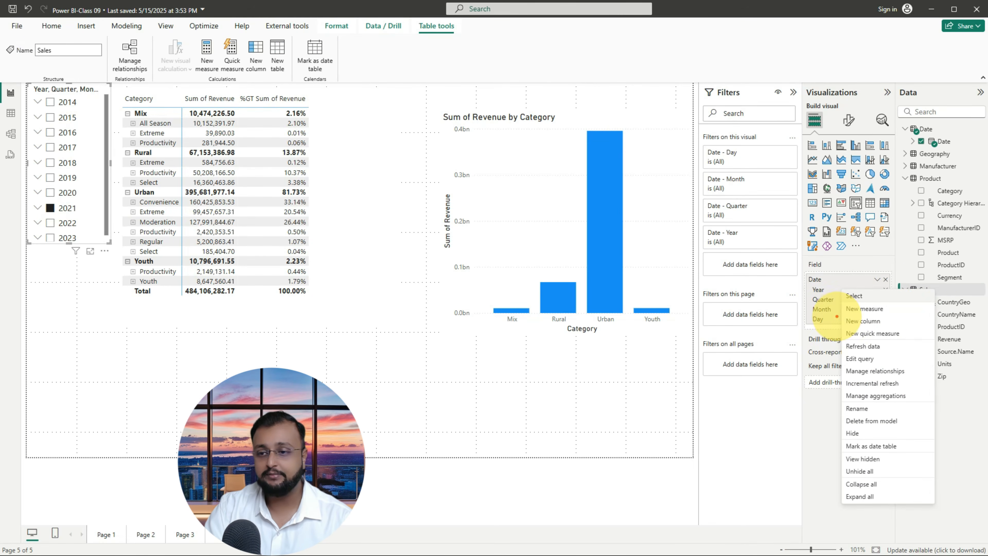
{"action": "mouse_move", "coordinate": [834, 316]}
{"action": "left_mouse_down"}
{"action": "mouse_move", "coordinate": [933, 316]}
{"action": "mouse_move", "coordinate": [869, 299]}
{"action": "mouse_move", "coordinate": [873, 317]}
{"action": "left_mouse_up"}
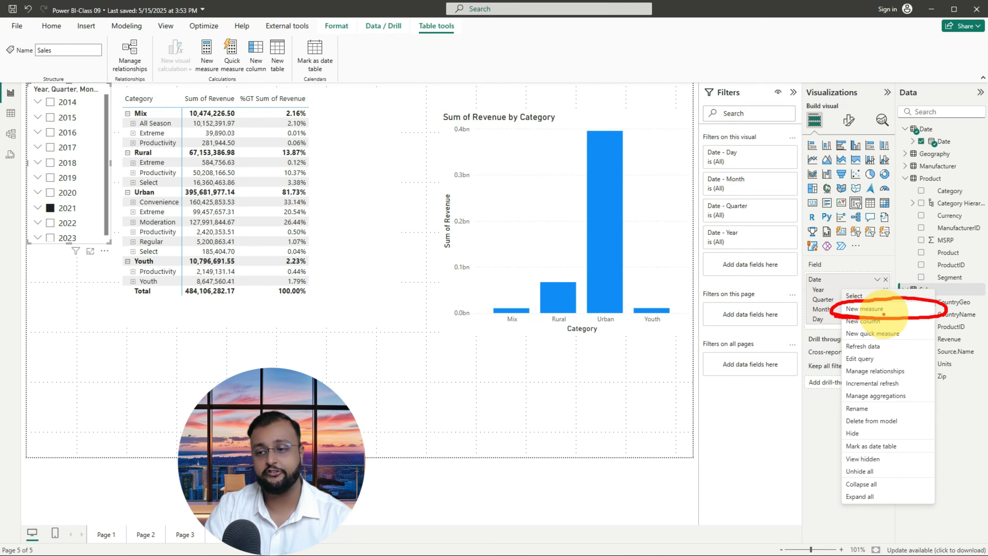
{"action": "key", "text": "Escape"}
{"action": "left_click", "coordinate": [883, 309]}
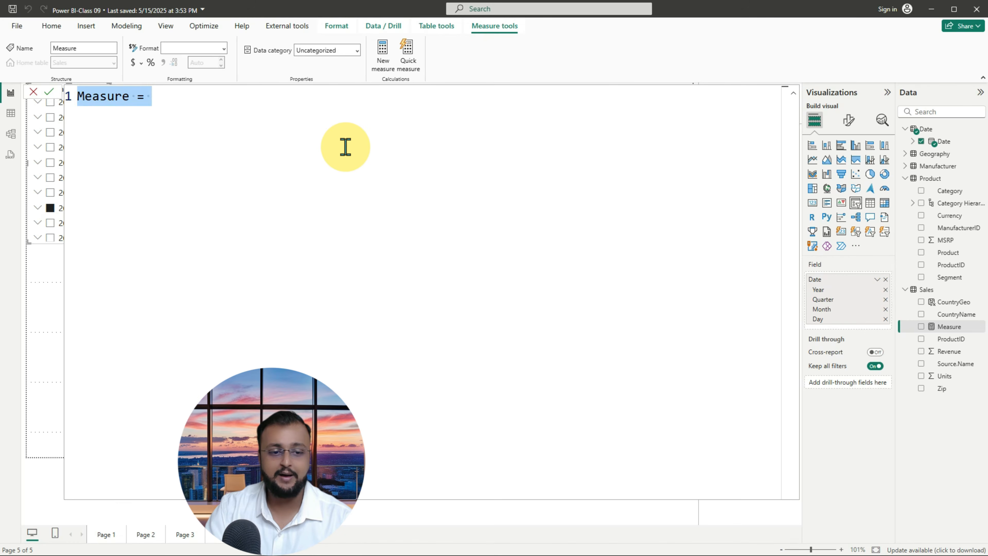
Step: Name the new measure PY Sales in its formula, enlarging the formula text for readability
{"action": "scroll", "coordinate": [448, 212], "scroll_direction": "up", "scroll_amount": 4}
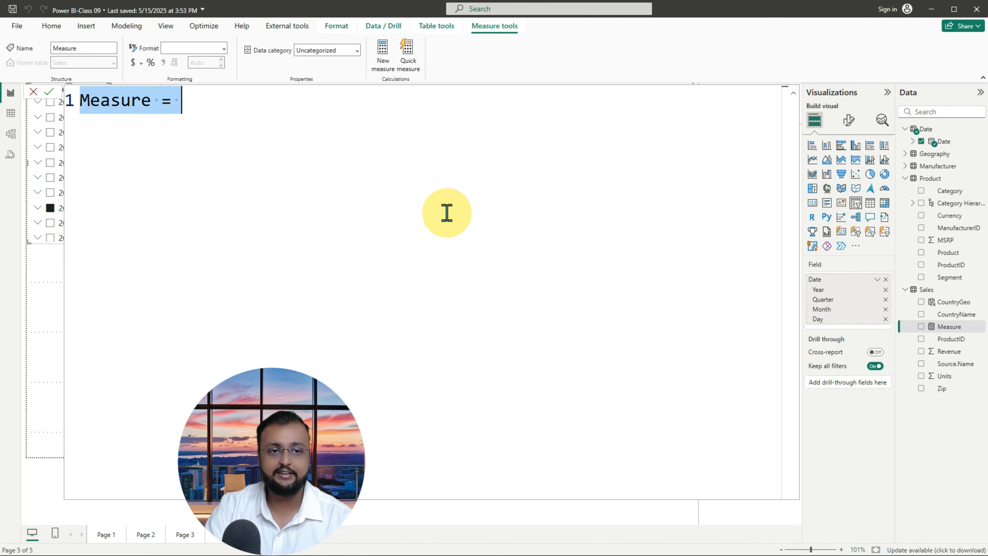
{"action": "scroll", "coordinate": [447, 212], "scroll_direction": "down", "scroll_amount": 3}
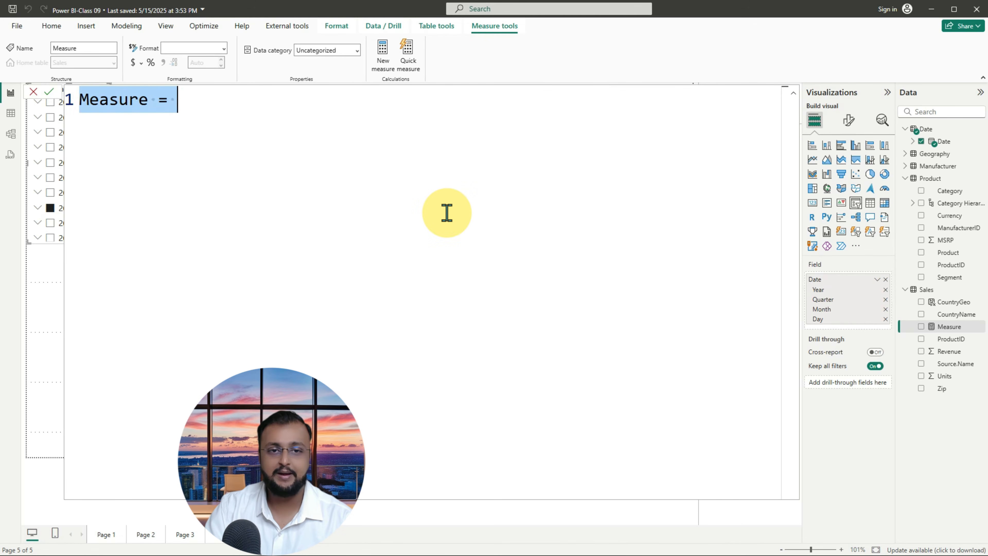
{"action": "scroll", "coordinate": [447, 212], "scroll_direction": "up", "scroll_amount": 1}
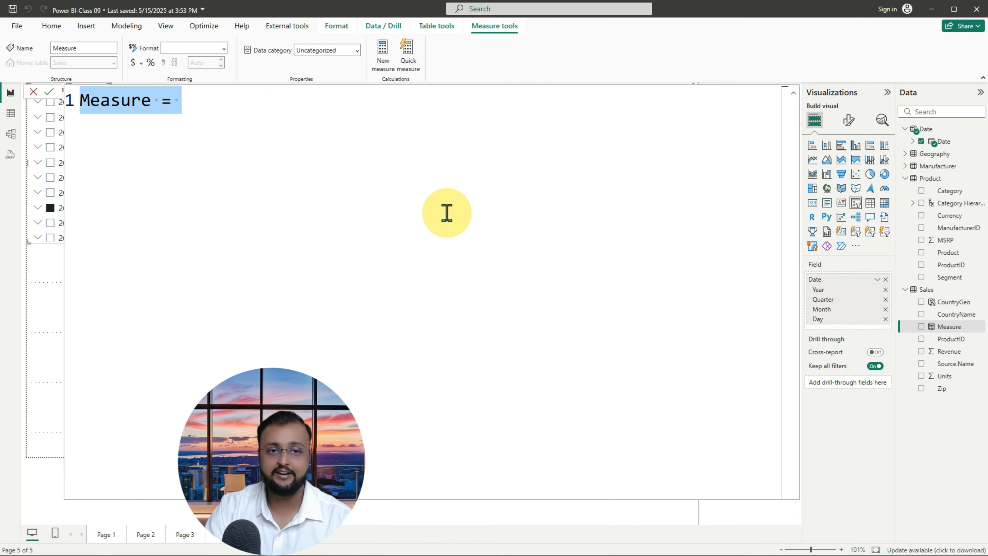
{"action": "scroll", "coordinate": [446, 212], "scroll_direction": "down", "scroll_amount": 1}
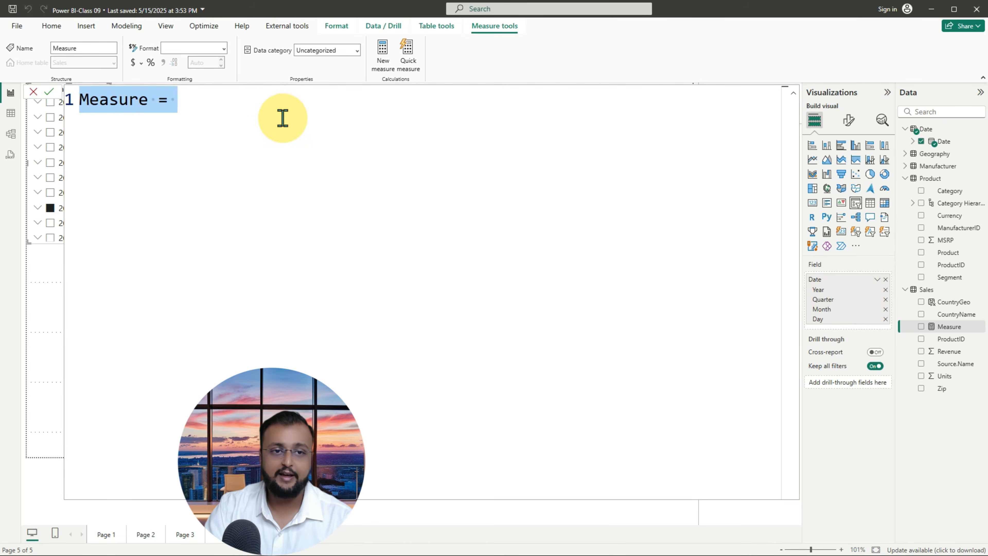
{"action": "double_click", "coordinate": [115, 99]}
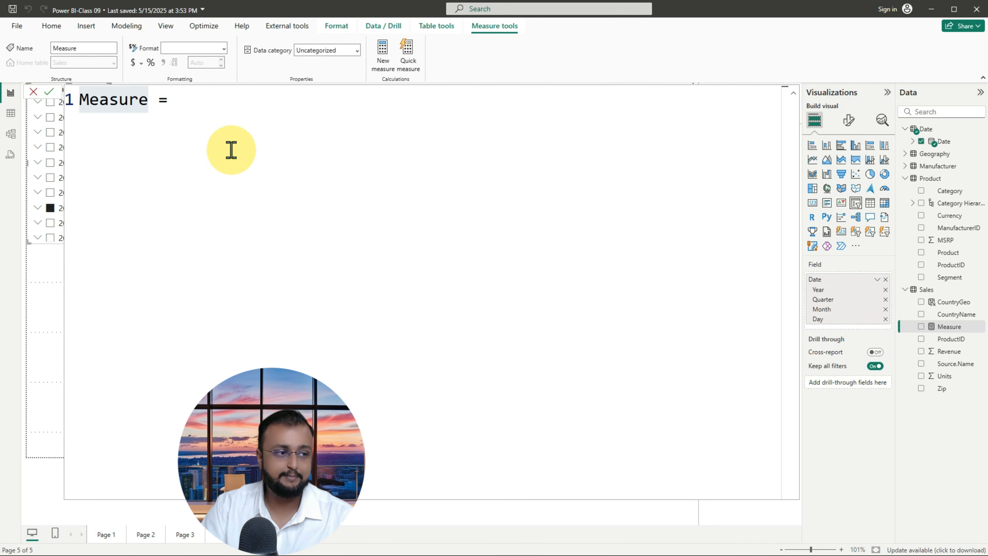
{"action": "double_click", "coordinate": [109, 99]}
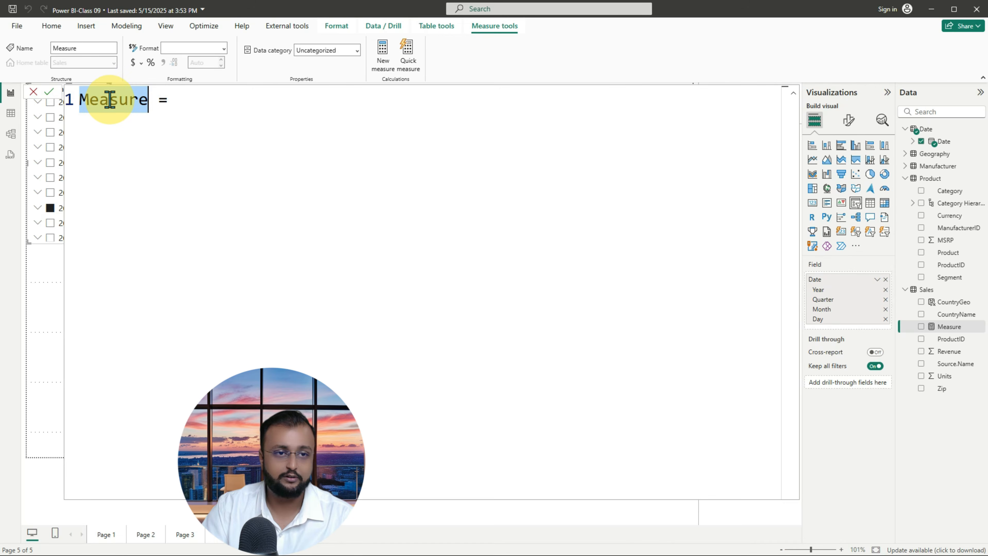
{"action": "type", "text": "PY Sa"}
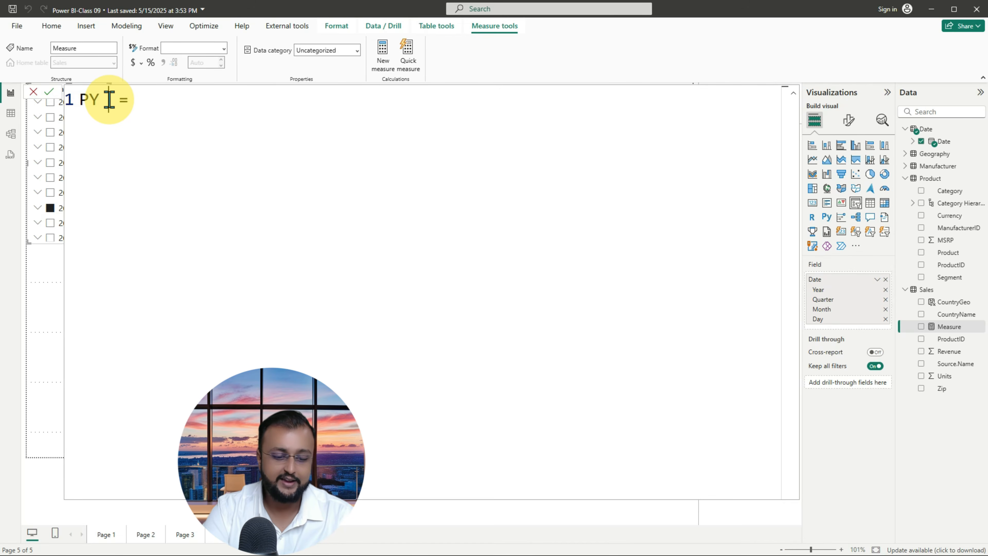
{"action": "type", "text": "les"}
{"action": "key", "text": "Right"}
{"action": "key", "text": "Right"}
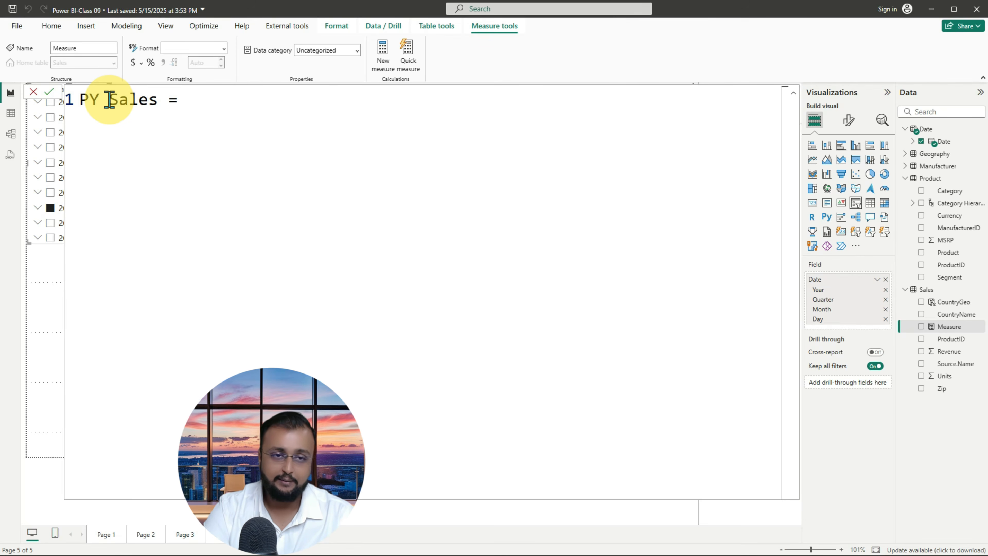
Step: Start the PY Sales formula with CALCULATE and SUM(Sales[Revenue]) as its expression
{"action": "type", "text": "Cal"}
{"action": "key", "text": "Tab"}
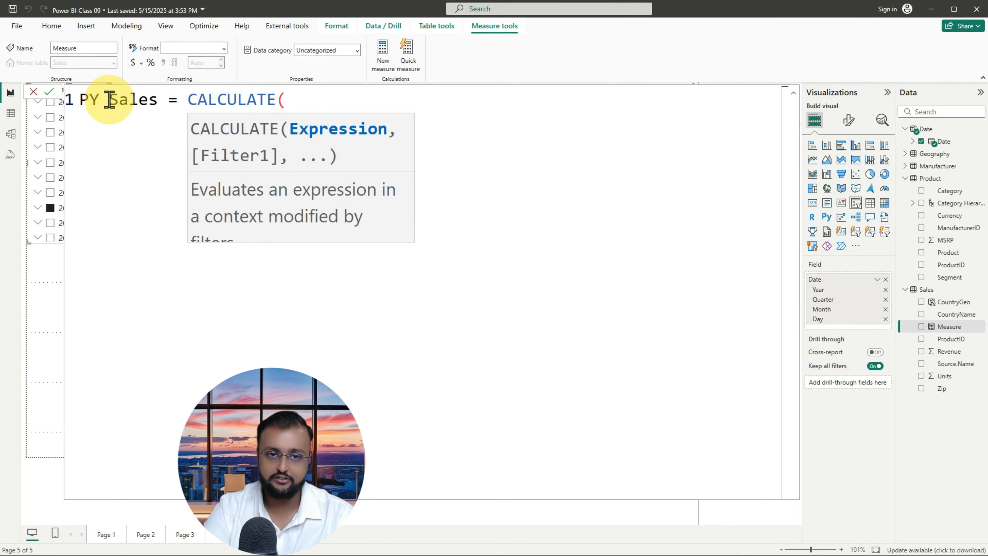
{"action": "type", "text": "Sum"}
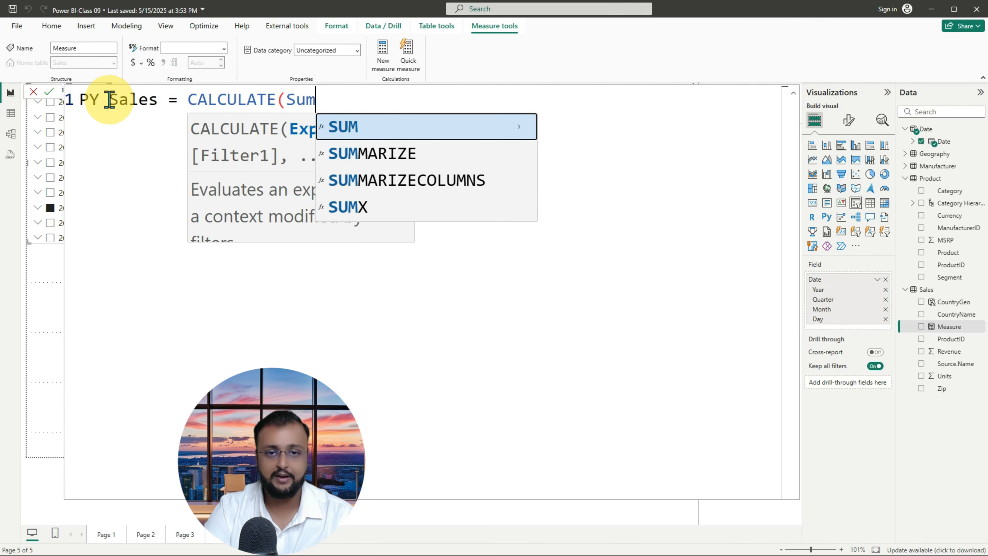
{"action": "key", "text": "Tab"}
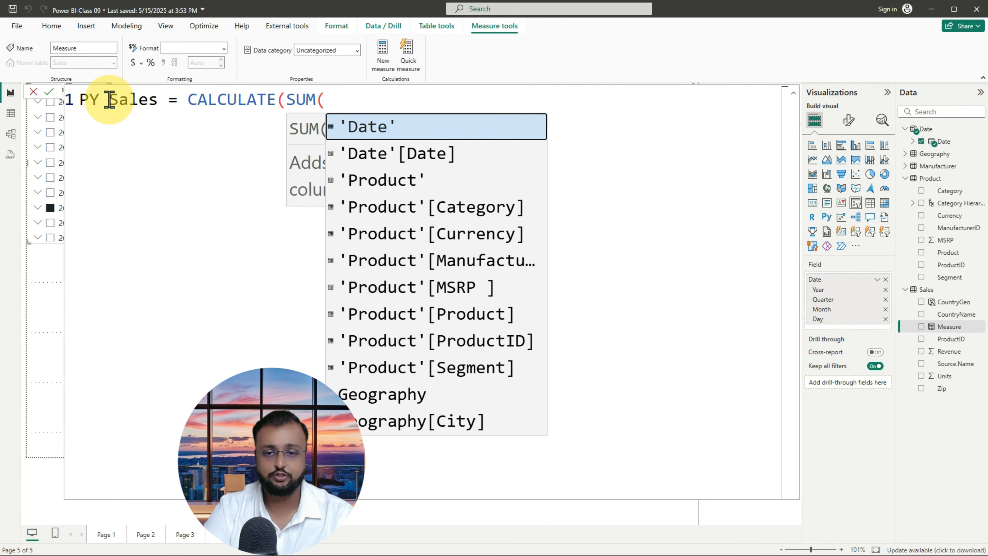
{"action": "type", "text": "Rev"}
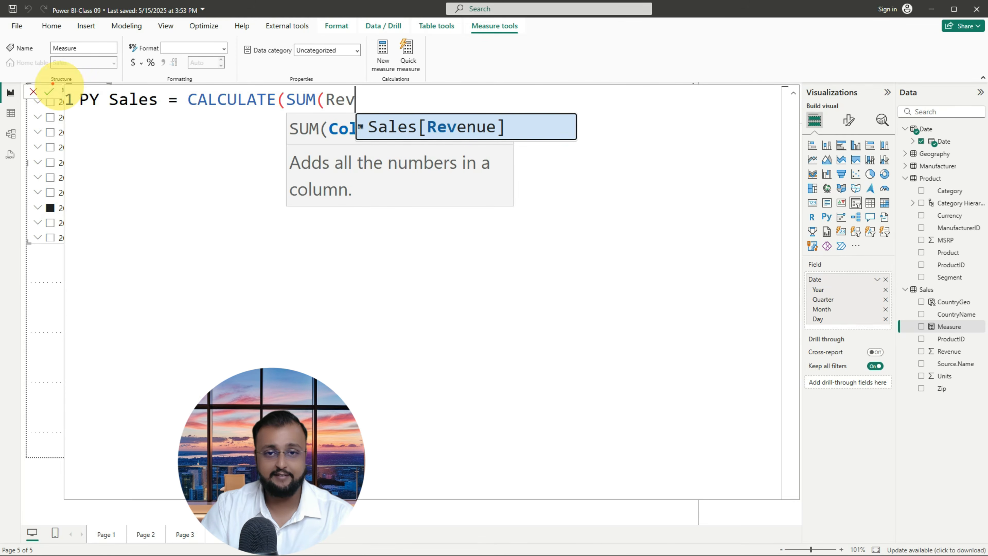
{"action": "left_click_drag", "start_coordinate": [367, 144], "coordinate": [502, 145]}
{"action": "left_click", "coordinate": [498, 162]}
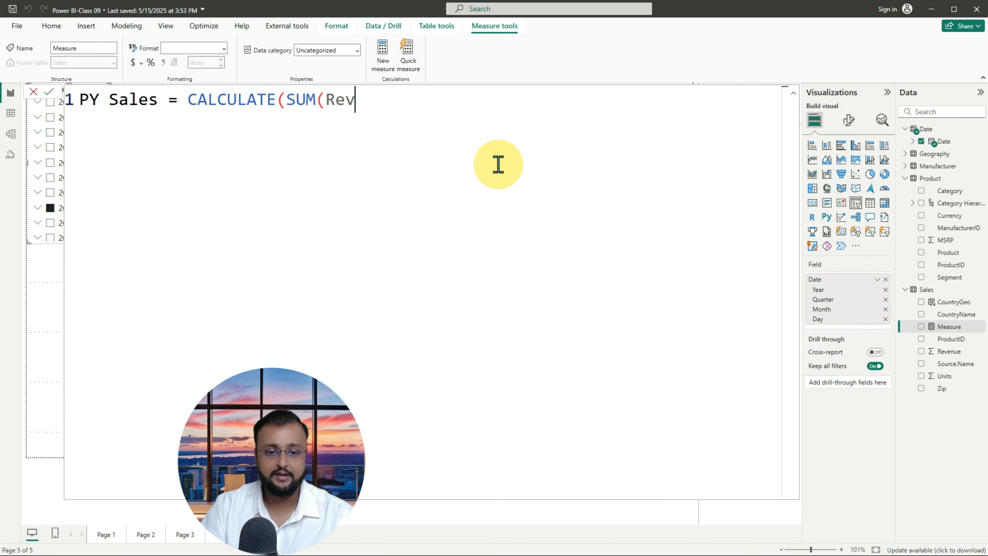
{"action": "type", "text": "e"}
{"action": "key", "text": "Tab"}
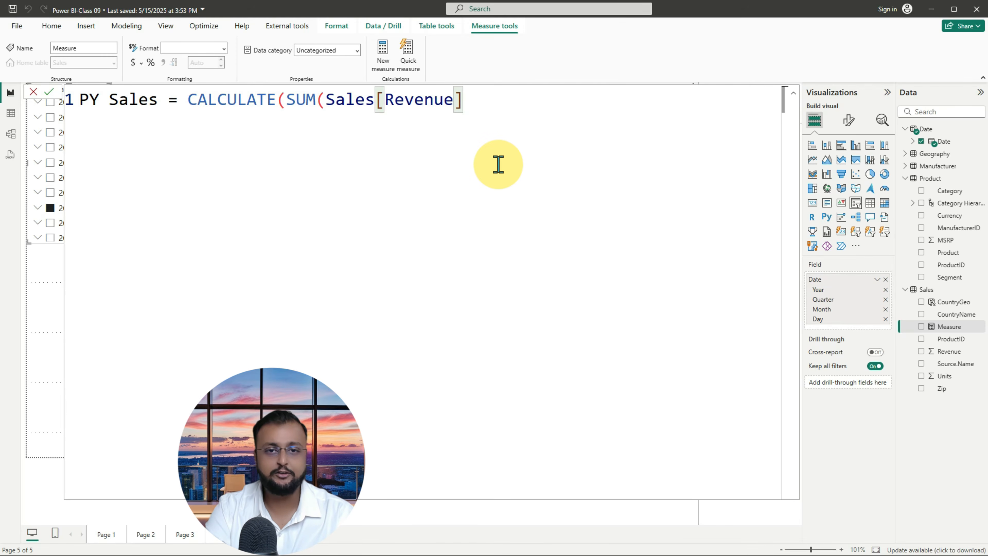
{"action": "type", "text": ")"}
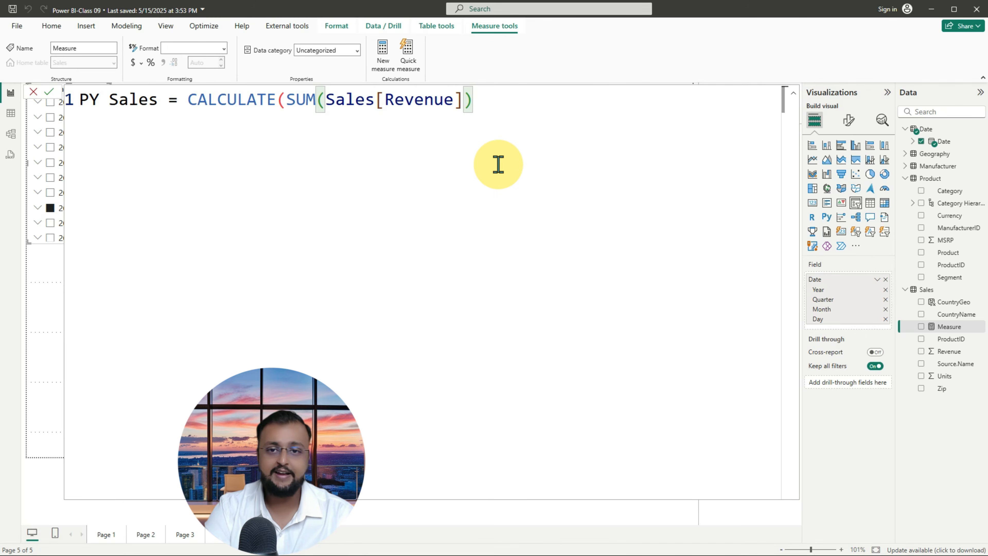
Step: Add SAMEPERIODLASTYEAR as the filter argument of CALCULATE
{"action": "type", "text": ","}
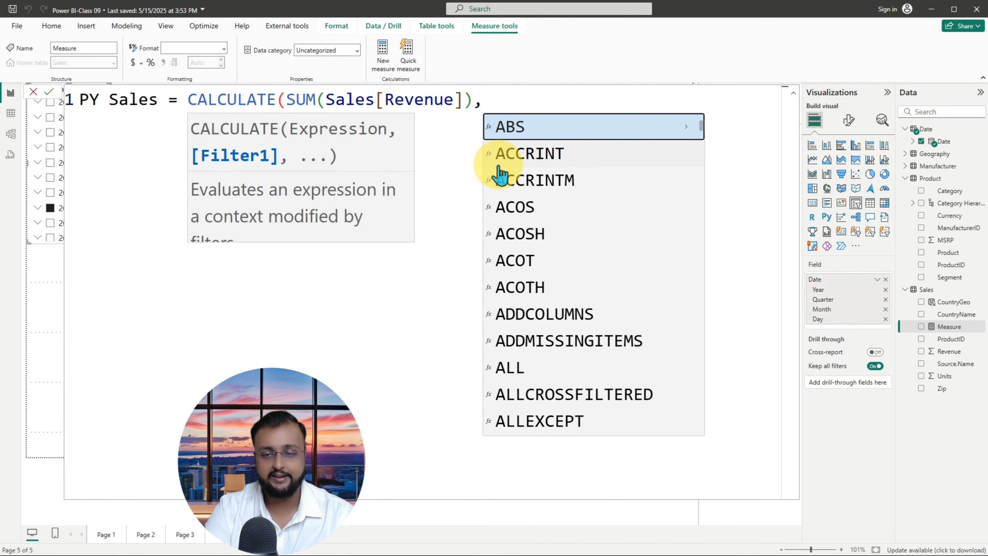
{"action": "type", "text": "sam"}
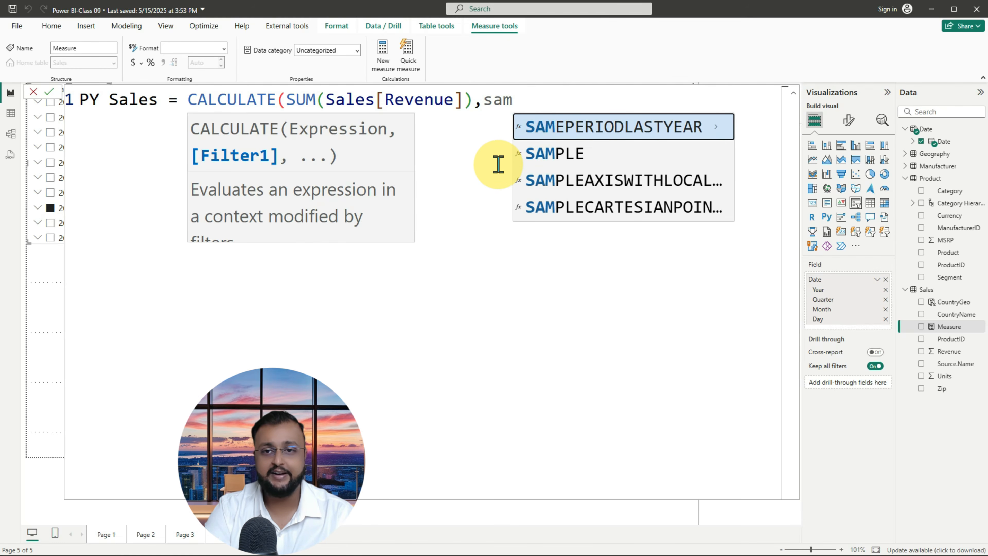
{"action": "key", "text": "Tab"}
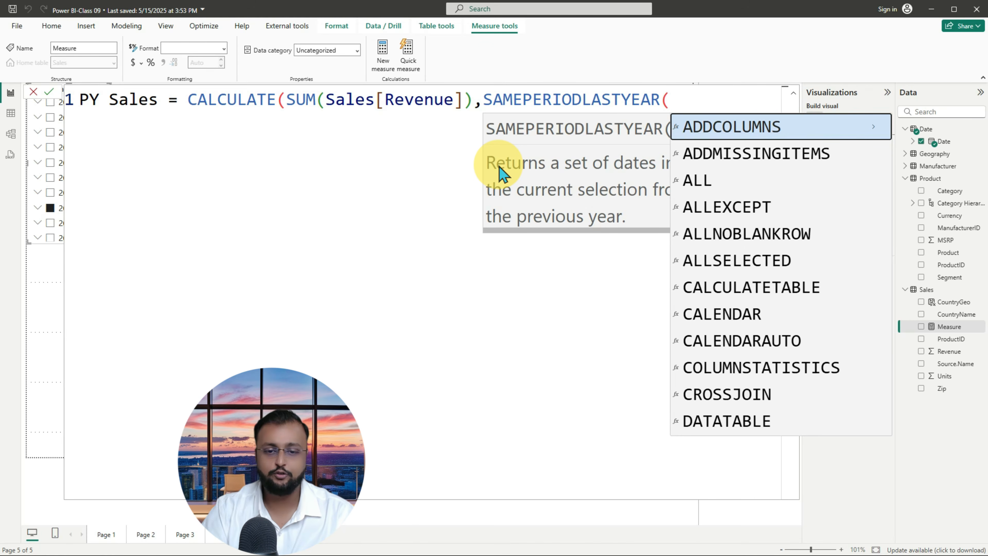
{"action": "key", "text": "ctrl+2"}
{"action": "mouse_move", "coordinate": [497, 138]}
{"action": "left_mouse_down"}
{"action": "mouse_move", "coordinate": [589, 145]}
{"action": "mouse_move", "coordinate": [524, 147]}
{"action": "left_mouse_up"}
{"action": "mouse_move", "coordinate": [337, 140]}
{"action": "left_mouse_down"}
{"action": "mouse_move", "coordinate": [391, 116]}
{"action": "mouse_move", "coordinate": [381, 146]}
{"action": "left_mouse_up"}
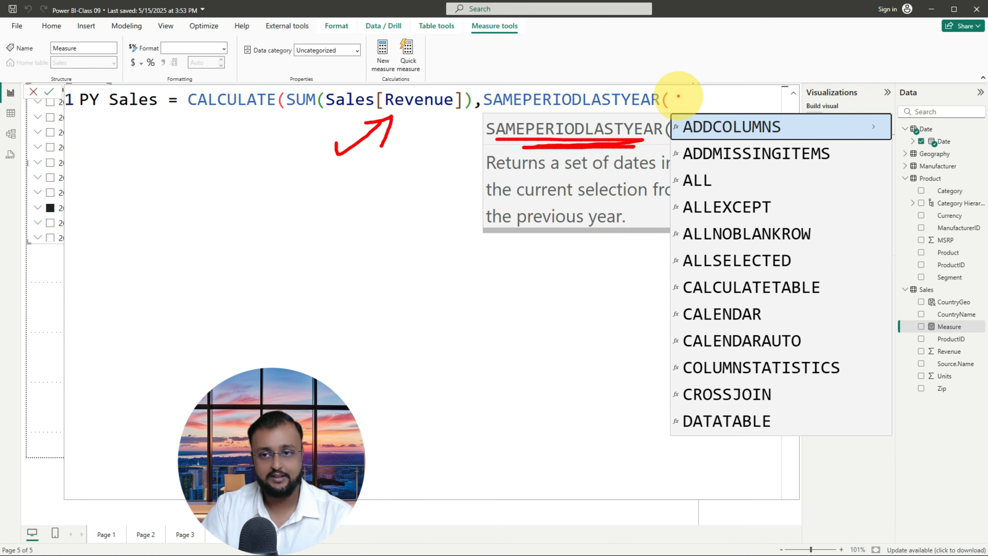
{"action": "mouse_move", "coordinate": [731, 110]}
{"action": "left_mouse_down"}
{"action": "mouse_move", "coordinate": [673, 73]}
{"action": "mouse_move", "coordinate": [706, 104]}
{"action": "left_mouse_up"}
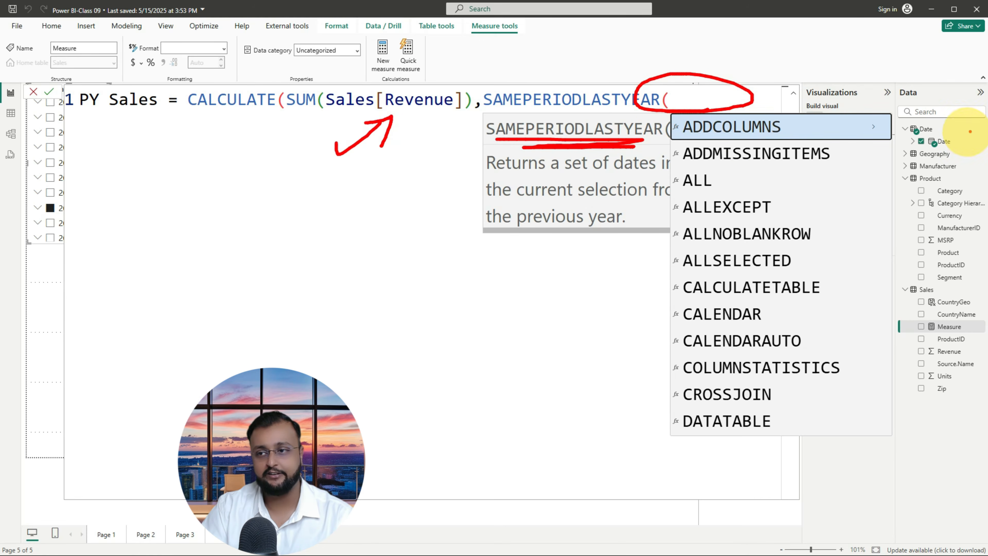
{"action": "mouse_move", "coordinate": [916, 145]}
{"action": "left_mouse_down"}
{"action": "mouse_move", "coordinate": [957, 130]}
{"action": "mouse_move", "coordinate": [939, 144]}
{"action": "left_mouse_up"}
{"action": "key", "text": "Escape"}
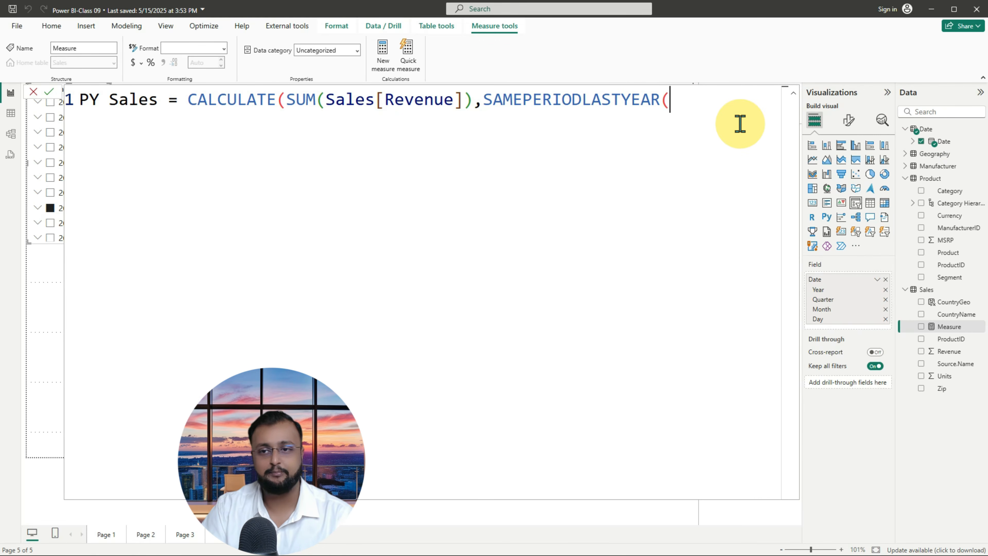
Step: Give SAMEPERIODLASTYEAR the 'Date'[Date] column, close both functions and commit the PY Sales measure
{"action": "type", "text": "date"}
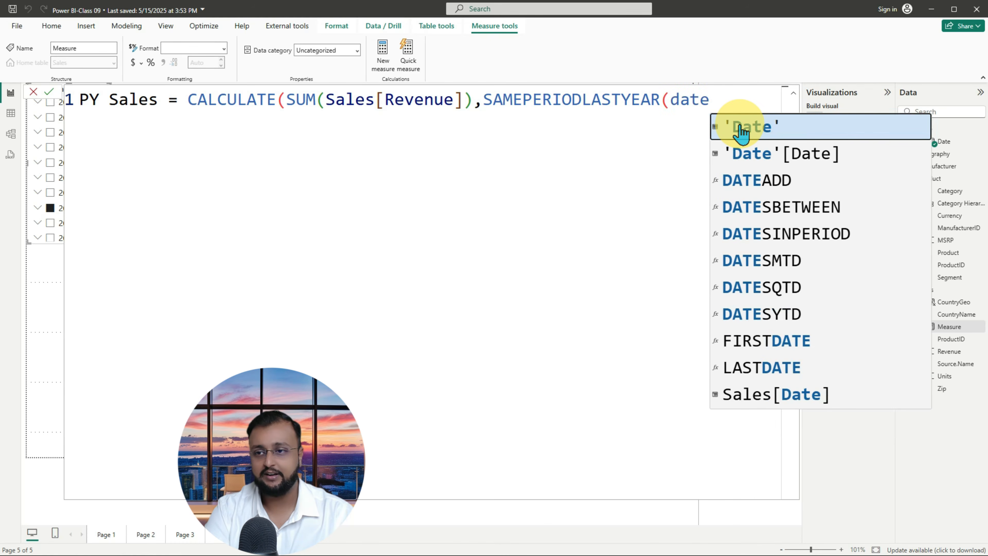
{"action": "key", "text": "Down"}
{"action": "key", "text": "Tab"}
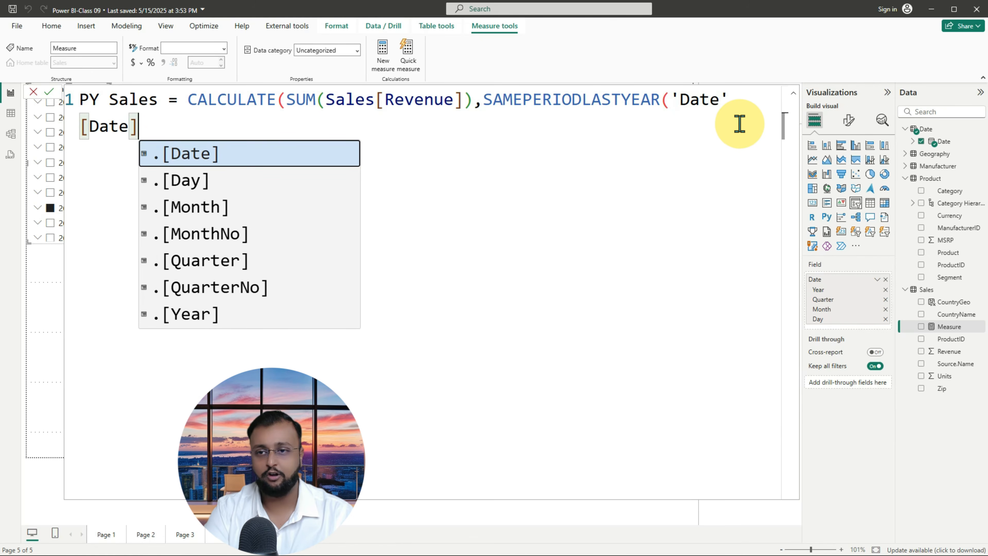
{"action": "type", "text": ")"}
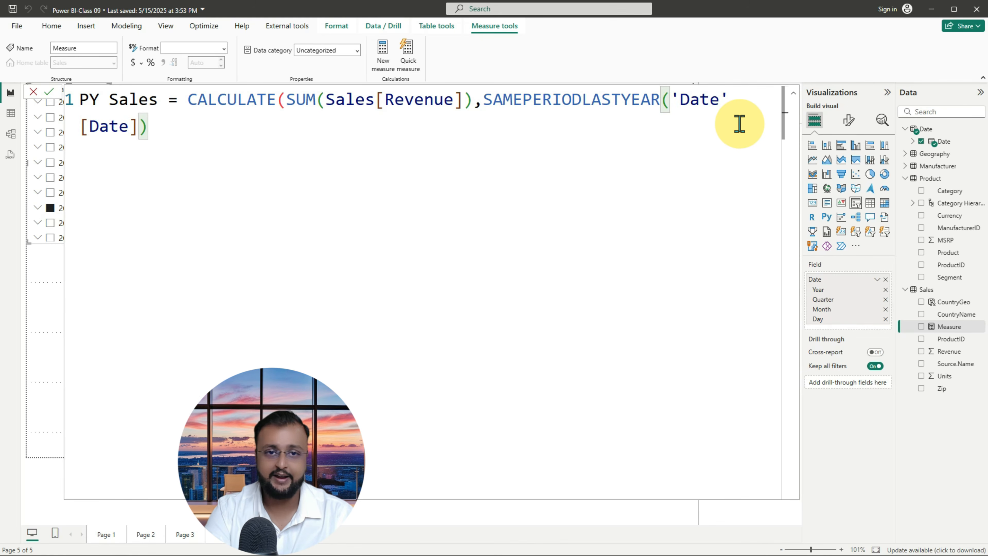
{"action": "type", "text": ")"}
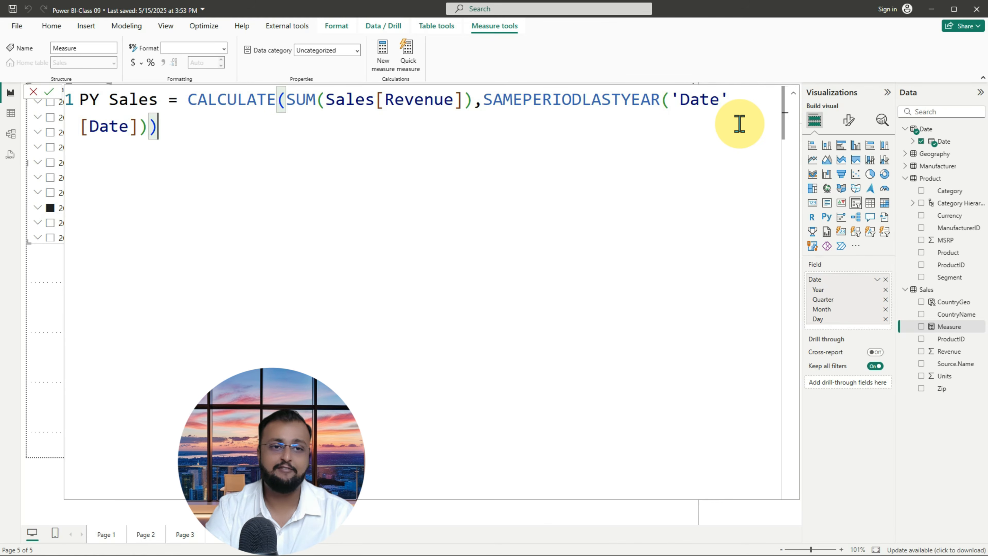
{"action": "left_click", "coordinate": [49, 93]}
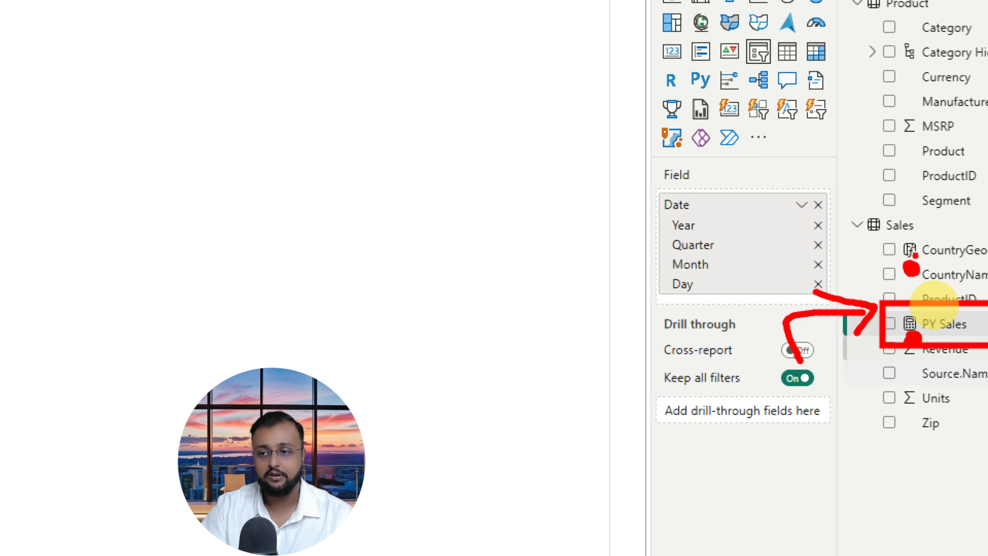
{"action": "left_click_drag", "start_coordinate": [715, 171], "coordinate": [683, 265]}
{"action": "left_click_drag", "start_coordinate": [680, 253], "coordinate": [747, 229]}
{"action": "mouse_move", "coordinate": [778, 239]}
{"action": "left_mouse_down"}
{"action": "mouse_move", "coordinate": [743, 280]}
{"action": "mouse_move", "coordinate": [779, 273]}
{"action": "left_mouse_up"}
{"action": "mouse_move", "coordinate": [550, 257]}
{"action": "left_mouse_down"}
{"action": "mouse_move", "coordinate": [619, 246]}
{"action": "mouse_move", "coordinate": [585, 288]}
{"action": "left_mouse_up"}
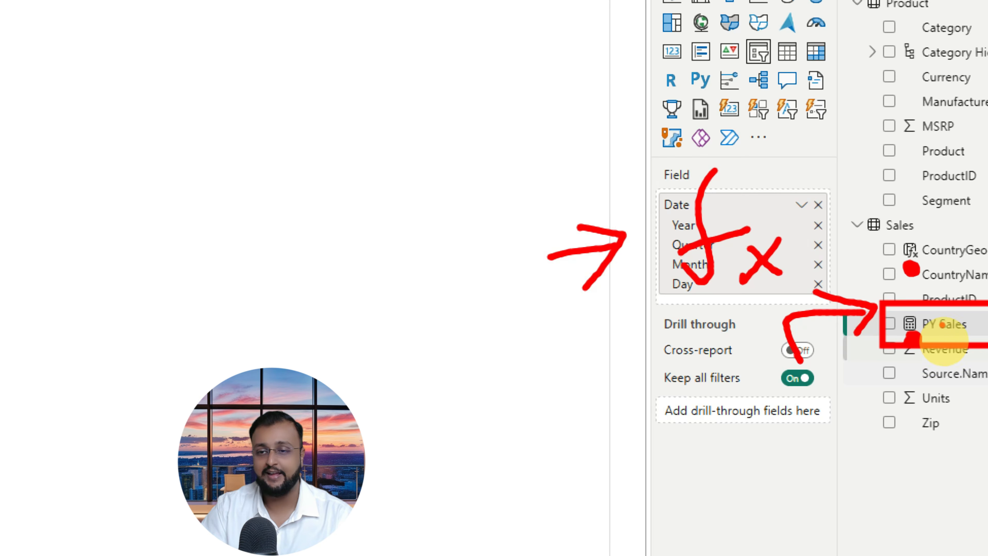
{"action": "key", "text": "Escape"}
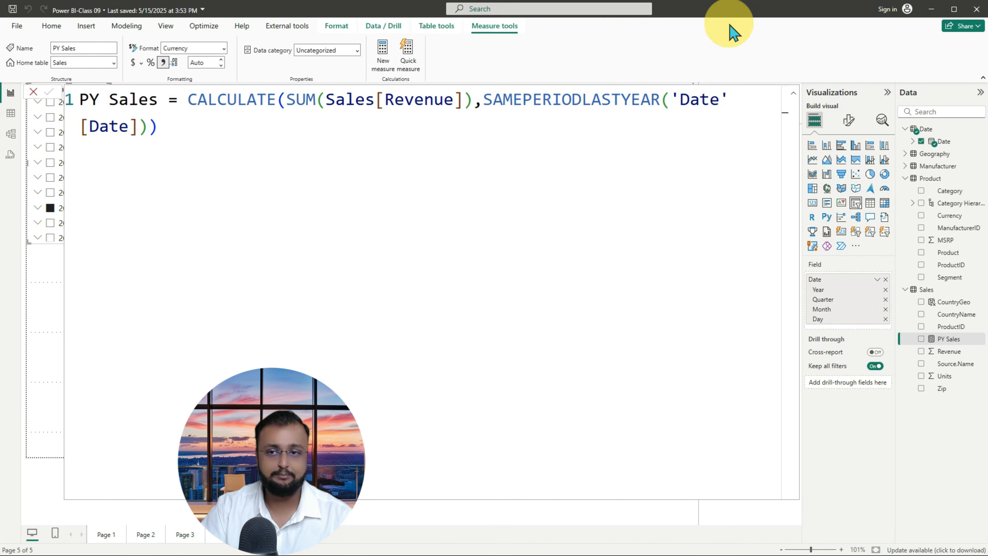
Step: Collapse the formula editor and add the PY Sales measure to the category matrix's values, below %GT Sum of Revenue
{"action": "left_click", "coordinate": [793, 95]}
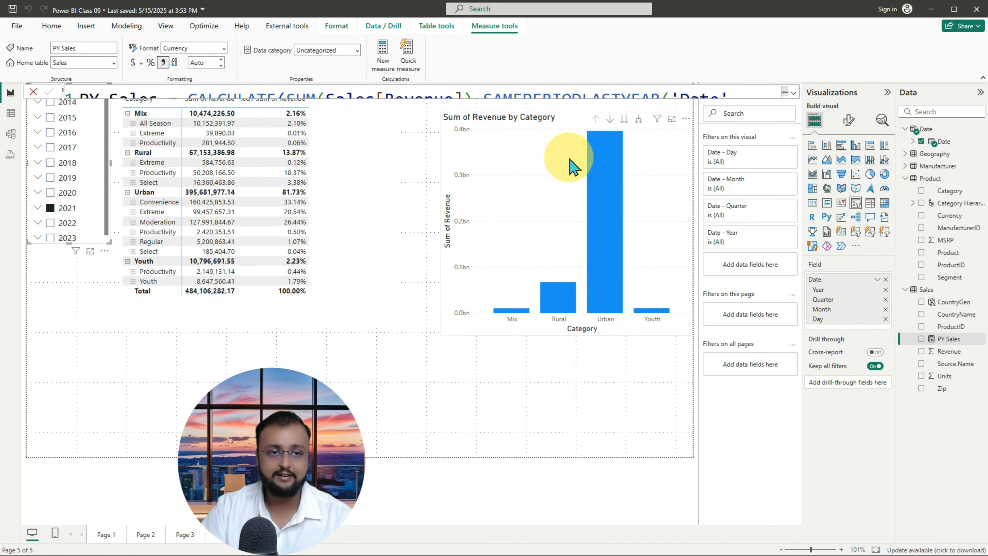
{"action": "key", "text": "Escape"}
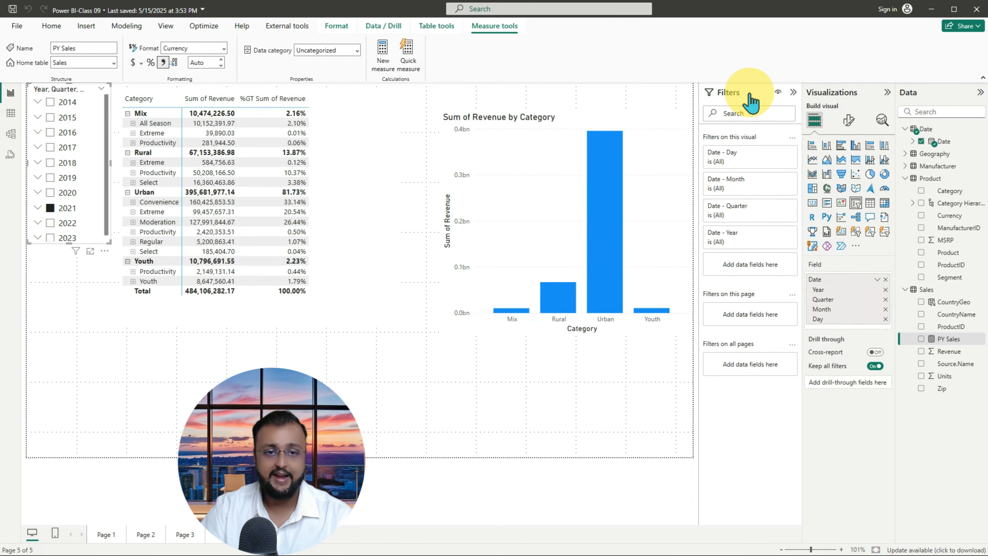
{"action": "left_click", "coordinate": [338, 220]}
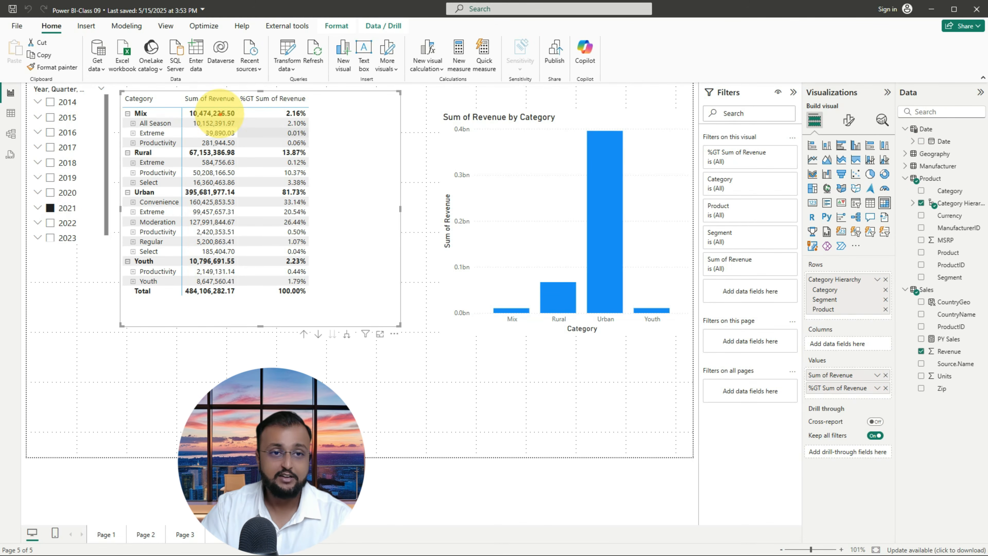
{"action": "mouse_move", "coordinate": [180, 92]}
{"action": "left_mouse_down"}
{"action": "mouse_move", "coordinate": [210, 156]}
{"action": "mouse_move", "coordinate": [241, 308]}
{"action": "left_mouse_up"}
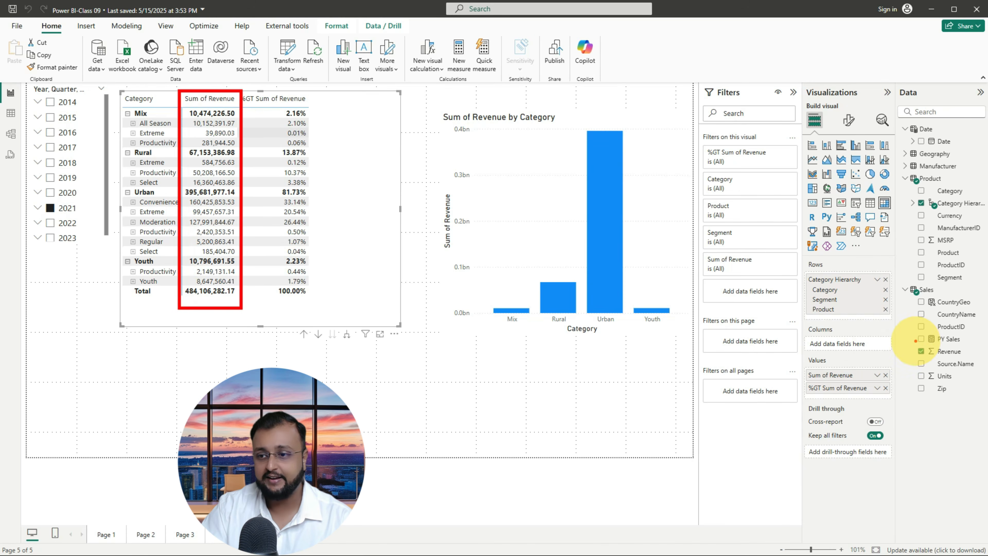
{"action": "left_click_drag", "start_coordinate": [906, 331], "coordinate": [969, 346]}
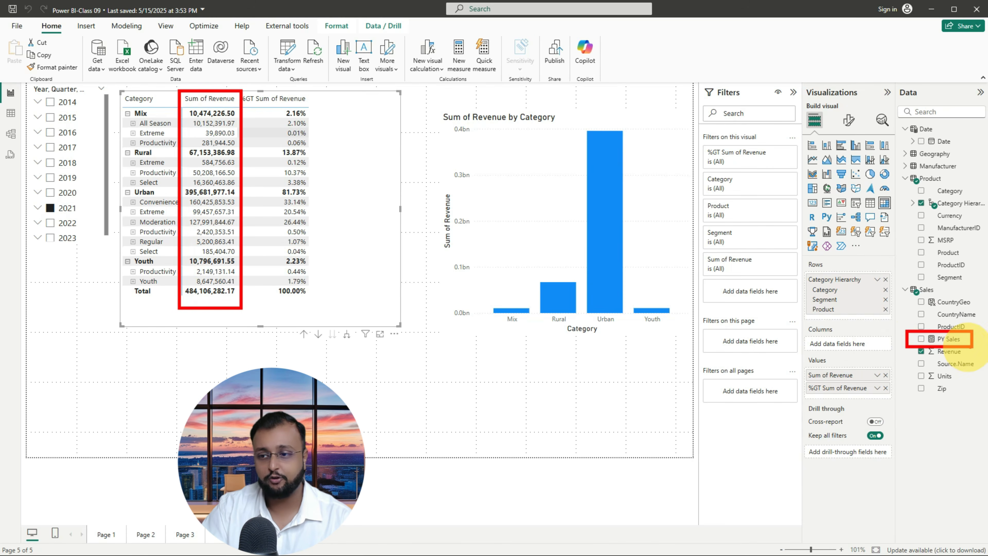
{"action": "key", "text": "Escape"}
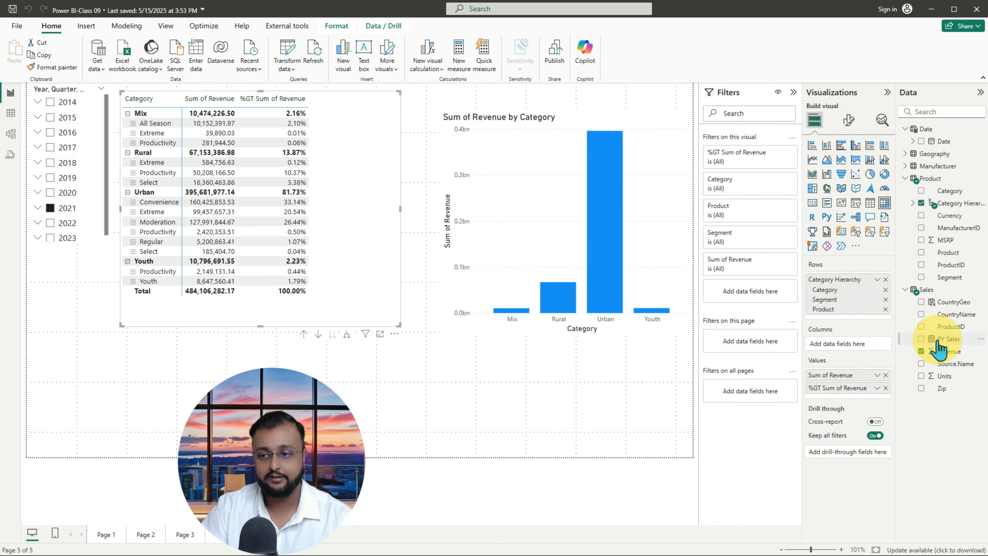
{"action": "left_click_drag", "start_coordinate": [939, 340], "coordinate": [875, 400]}
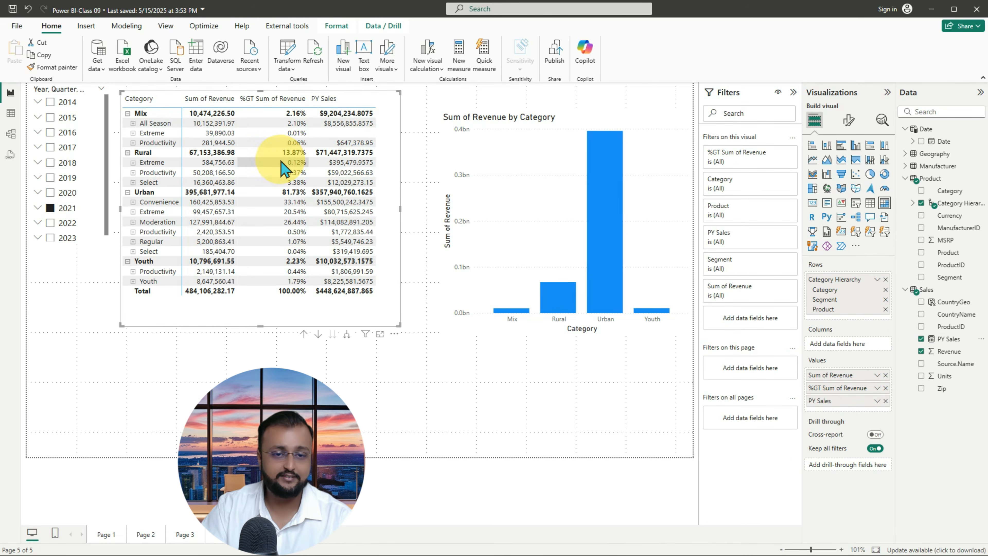
Step: Compare the Sum of Revenue and PY Sales columns across the categories in the matrix
{"action": "mouse_move", "coordinate": [181, 89]}
{"action": "left_mouse_down"}
{"action": "mouse_move", "coordinate": [193, 161]}
{"action": "mouse_move", "coordinate": [238, 298]}
{"action": "left_mouse_up"}
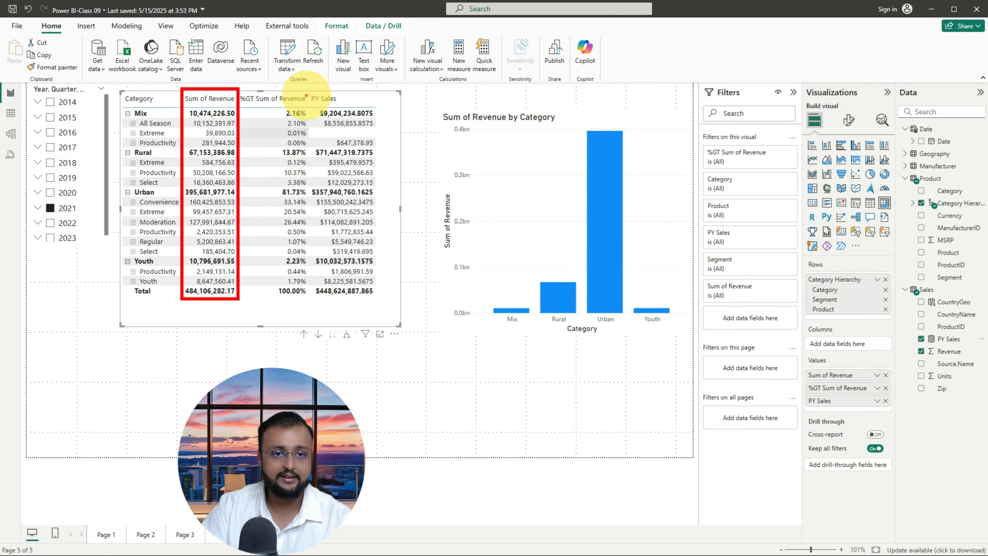
{"action": "mouse_move", "coordinate": [311, 91]}
{"action": "left_mouse_down"}
{"action": "mouse_move", "coordinate": [379, 261]}
{"action": "mouse_move", "coordinate": [383, 305]}
{"action": "left_mouse_up"}
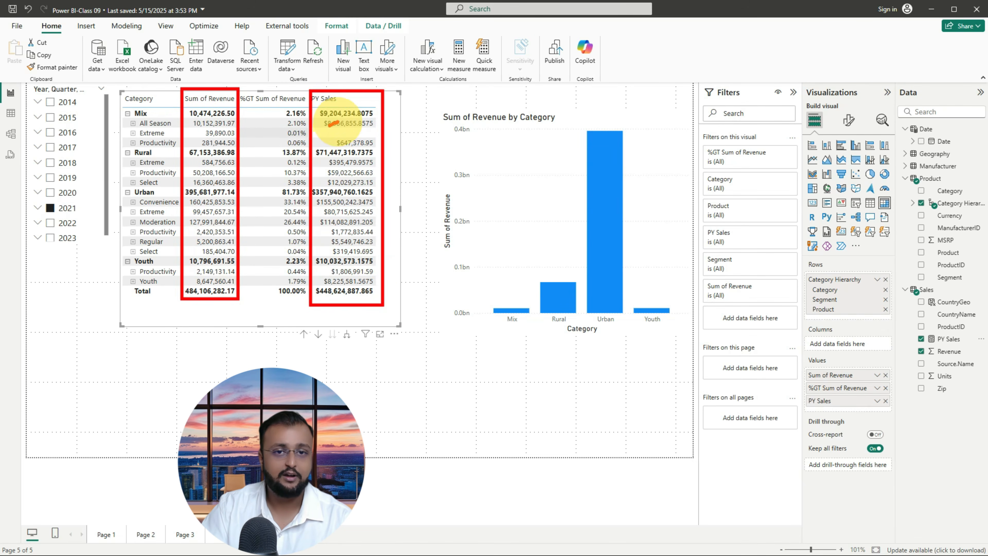
{"action": "left_click_drag", "start_coordinate": [197, 163], "coordinate": [211, 157]}
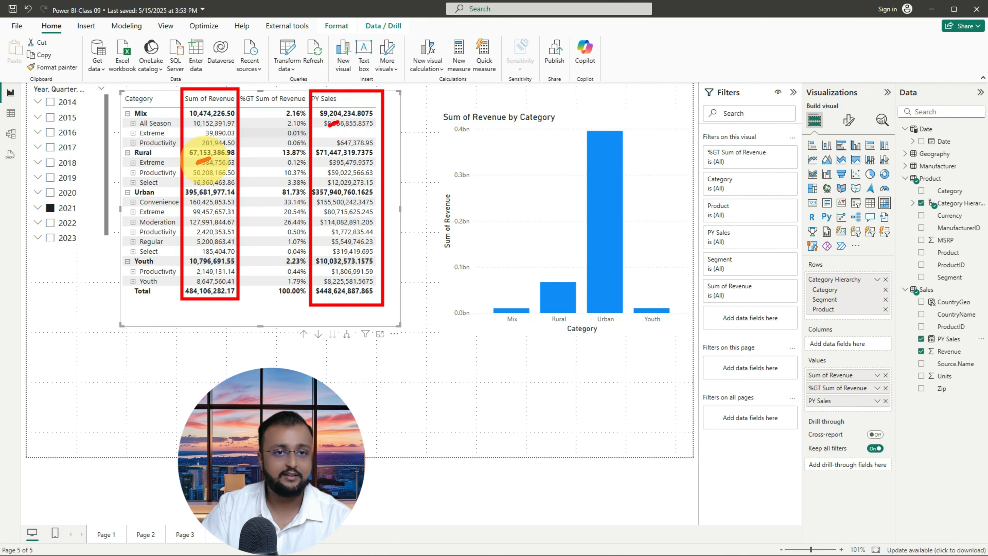
{"action": "left_click_drag", "start_coordinate": [336, 161], "coordinate": [339, 159]}
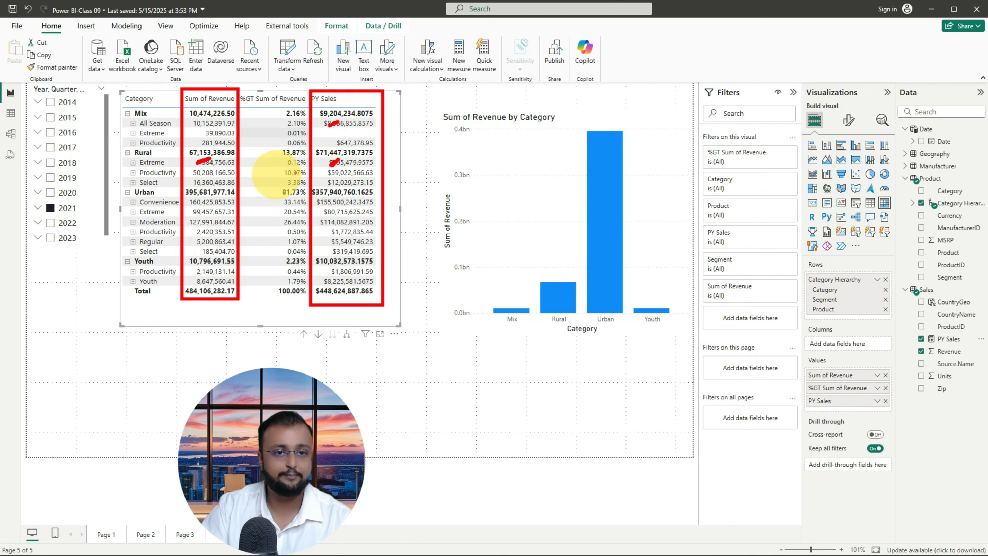
{"action": "left_click_drag", "start_coordinate": [206, 202], "coordinate": [207, 201]}
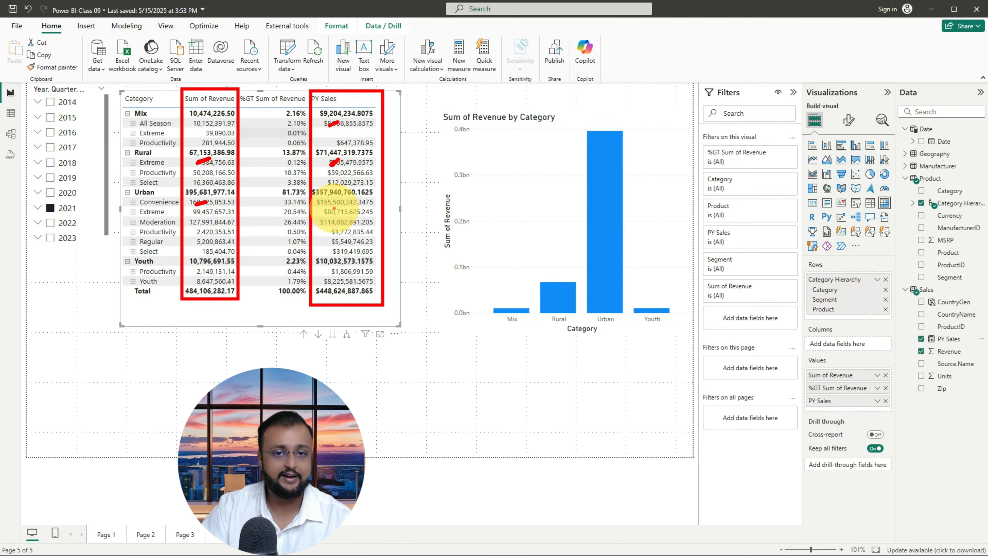
{"action": "left_click_drag", "start_coordinate": [333, 206], "coordinate": [338, 203]}
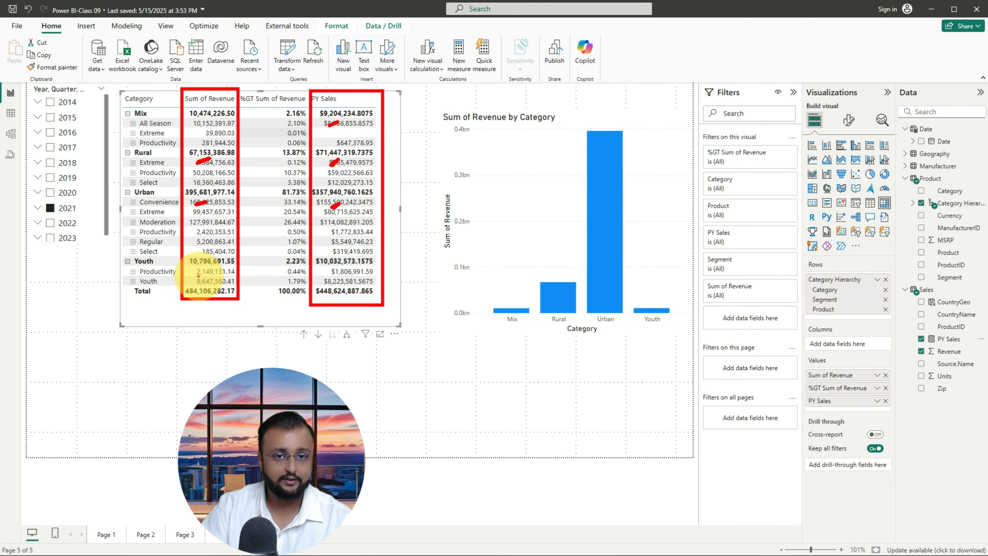
{"action": "left_click_drag", "start_coordinate": [203, 273], "coordinate": [216, 268]}
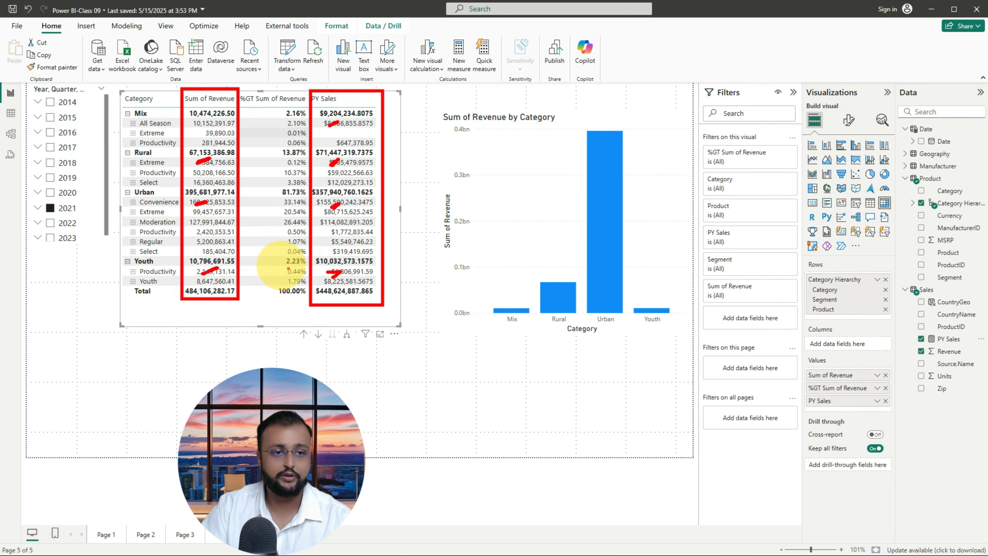
{"action": "key", "text": "Escape"}
Step: Switch the year slicer's selection to 2022
{"action": "left_click", "coordinate": [54, 227]}
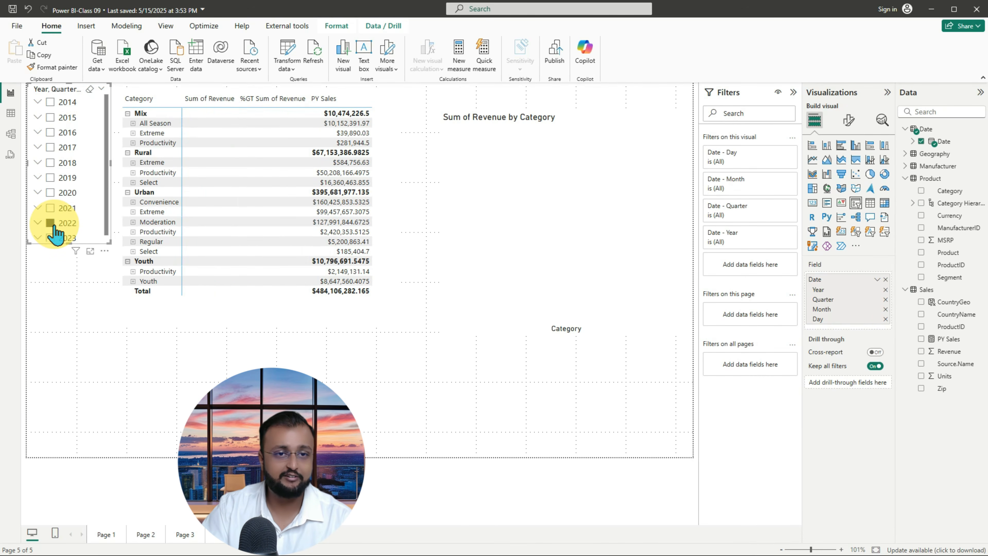
Step: Check the matrix's revenue and PY Sales with the year slicer on 2020 and leave the slicer set to 2021
{"action": "left_click", "coordinate": [59, 207]}
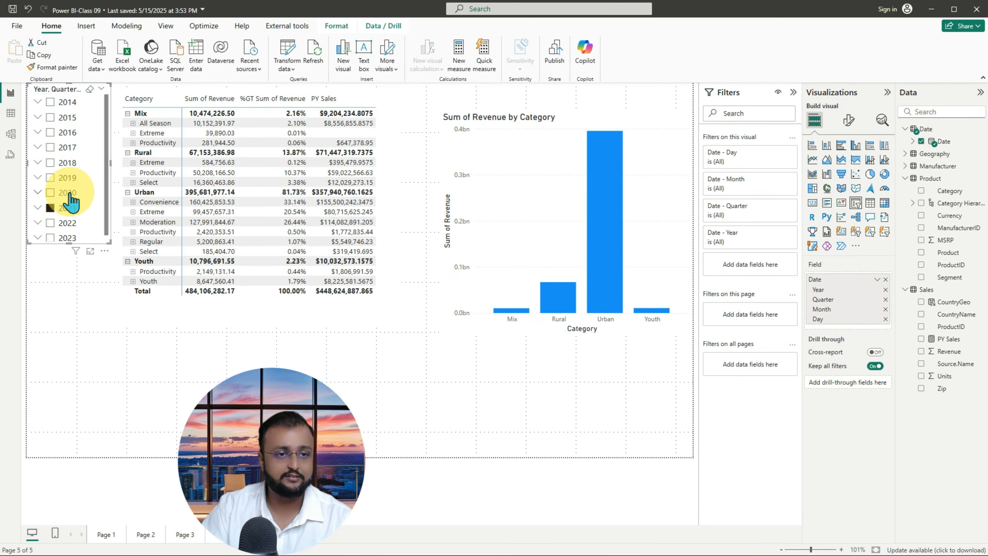
{"action": "left_click", "coordinate": [70, 203]}
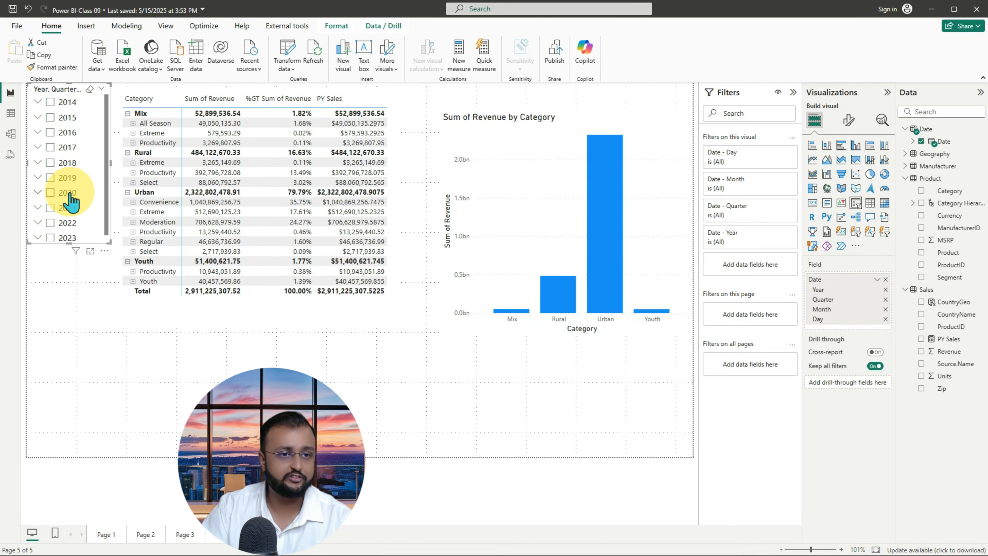
{"action": "left_click", "coordinate": [63, 210]}
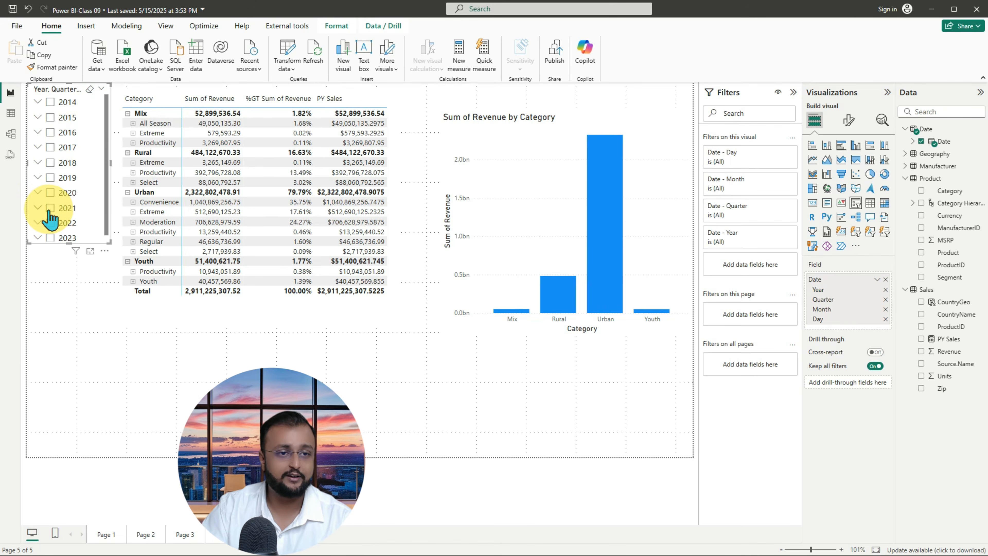
{"action": "left_click", "coordinate": [51, 198]}
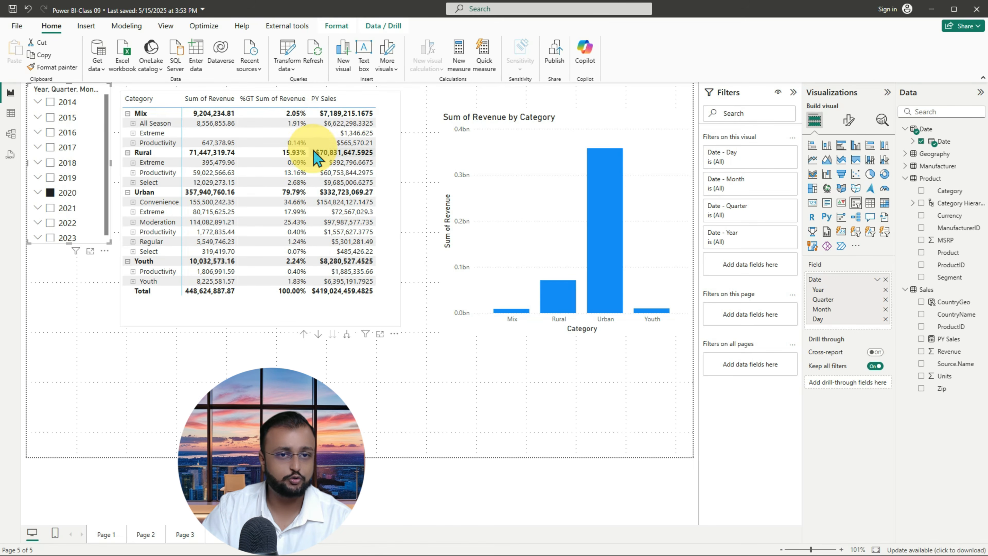
{"action": "left_click", "coordinate": [66, 208]}
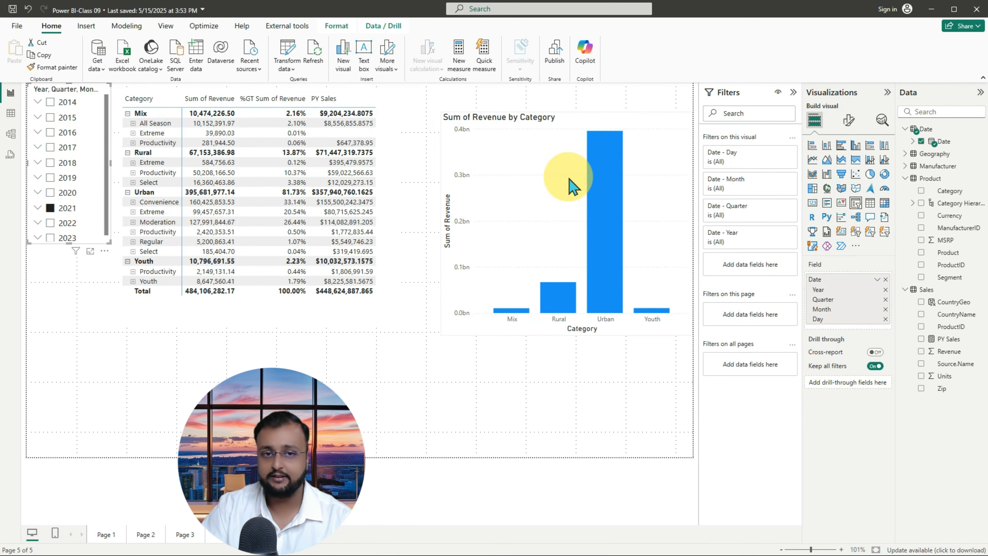
Step: Place PY Sales before Sum of Revenue in the category matrix's values and slightly narrow the PY Sales column
{"action": "left_click", "coordinate": [390, 142]}
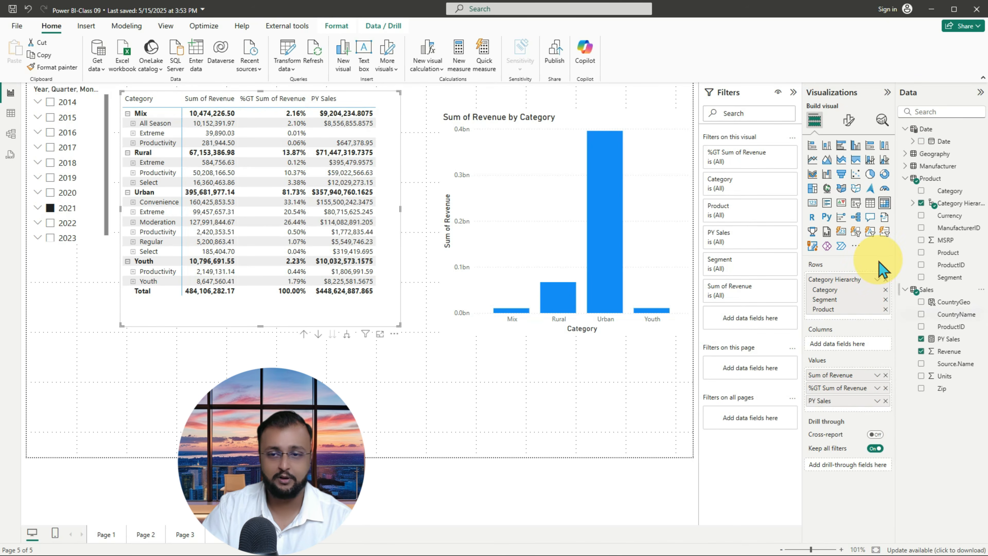
{"action": "left_click_drag", "start_coordinate": [850, 409], "coordinate": [862, 373]}
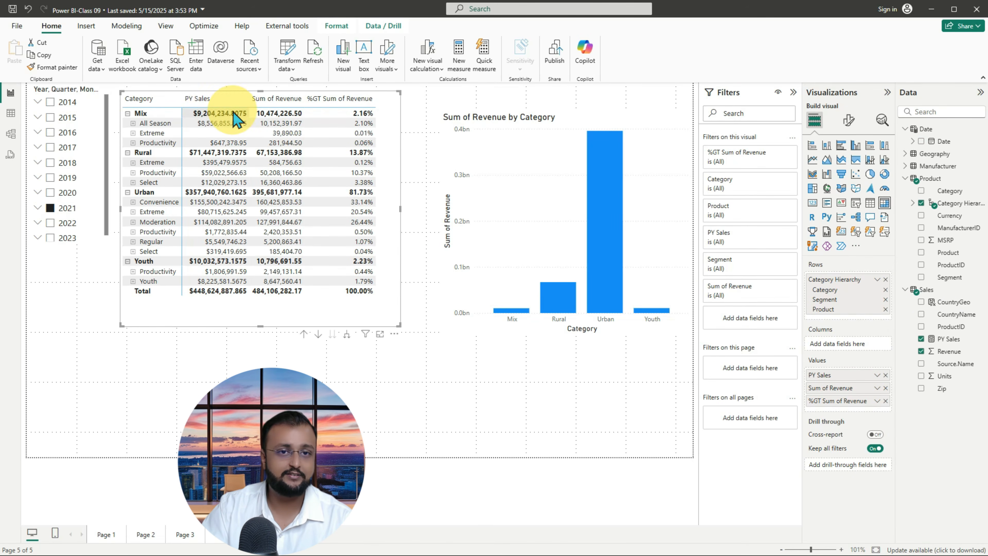
{"action": "mouse_move", "coordinate": [249, 101]}
{"action": "left_mouse_down"}
{"action": "mouse_move", "coordinate": [236, 100]}
{"action": "mouse_move", "coordinate": [245, 101]}
{"action": "left_mouse_up"}
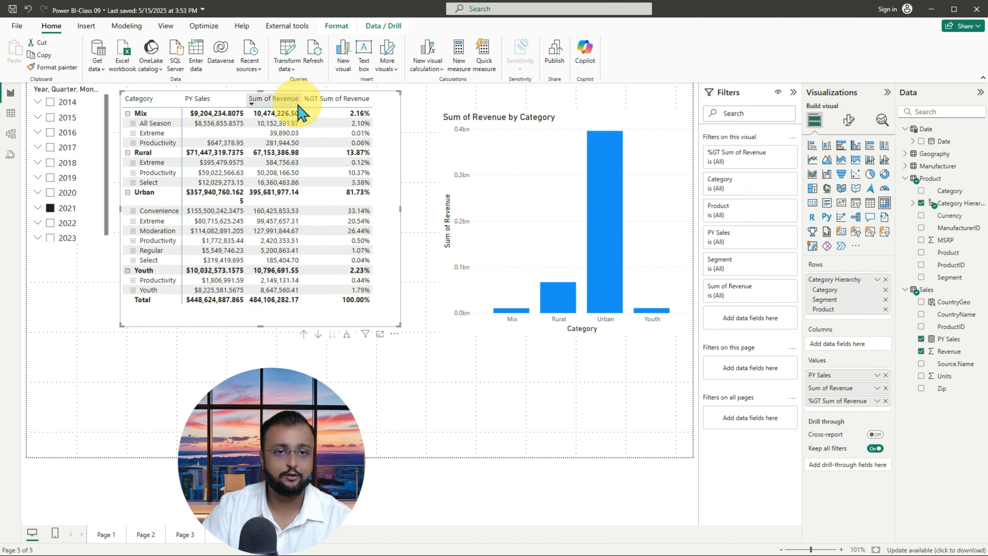
Step: Format the PY Sales measure as currency with 2 decimal places and collapse its formula editor
{"action": "left_click", "coordinate": [949, 338]}
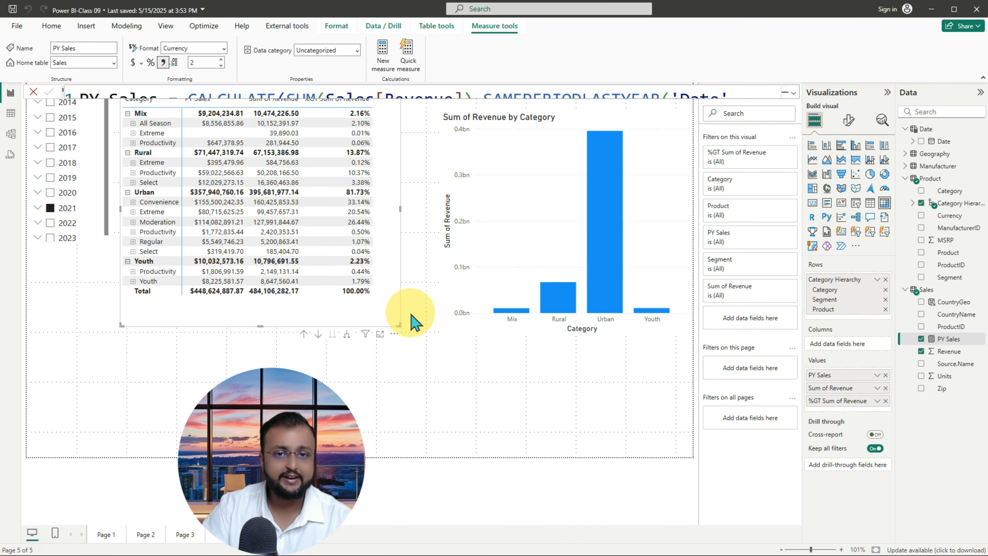
{"action": "double_click", "coordinate": [546, 88]}
{"action": "key", "text": "Escape"}
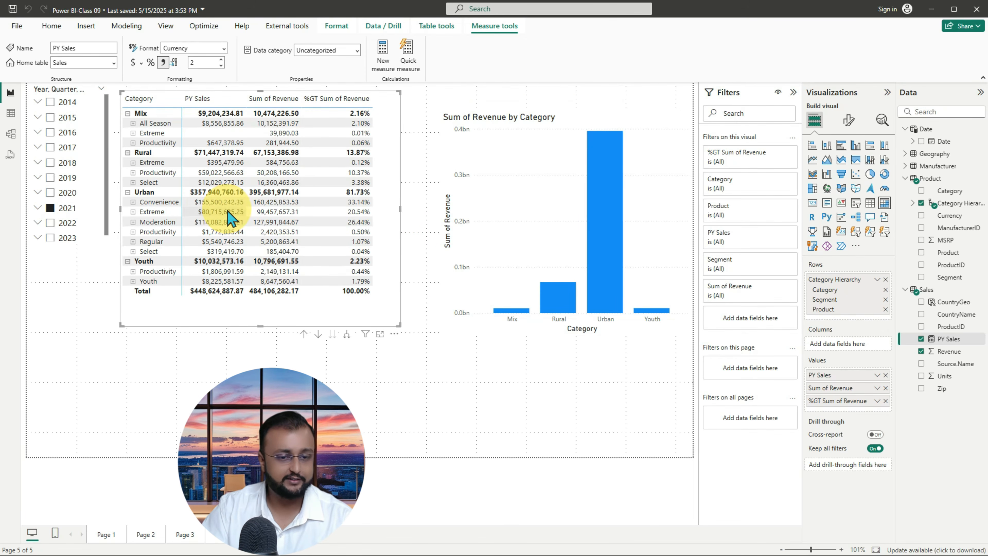
Step: Compare the Mix category's PY Sales with its Sum of Revenue and locate the PY Sales measure in the Sales table
{"action": "left_click_drag", "start_coordinate": [179, 86], "coordinate": [242, 307]}
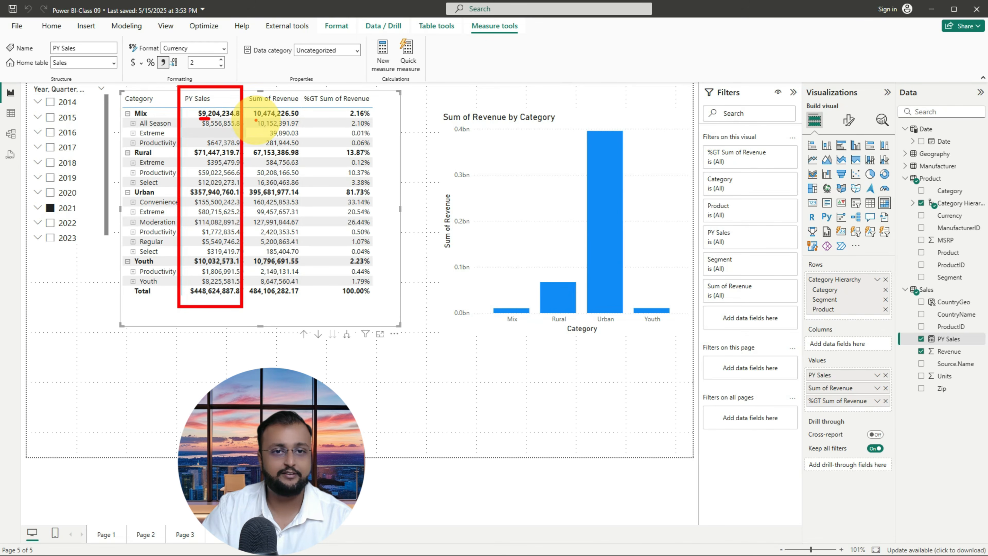
{"action": "left_click_drag", "start_coordinate": [255, 118], "coordinate": [272, 116]}
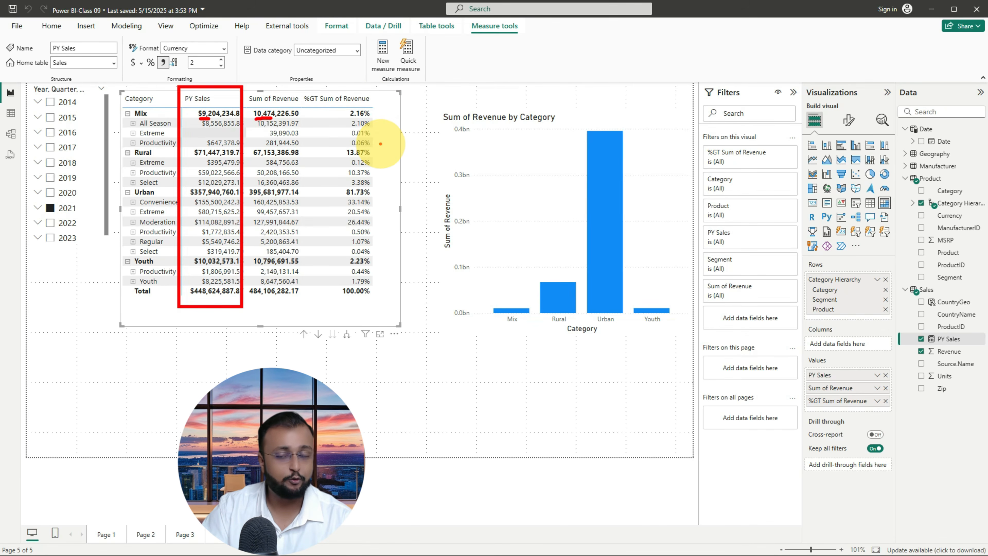
{"action": "key", "text": "Escape"}
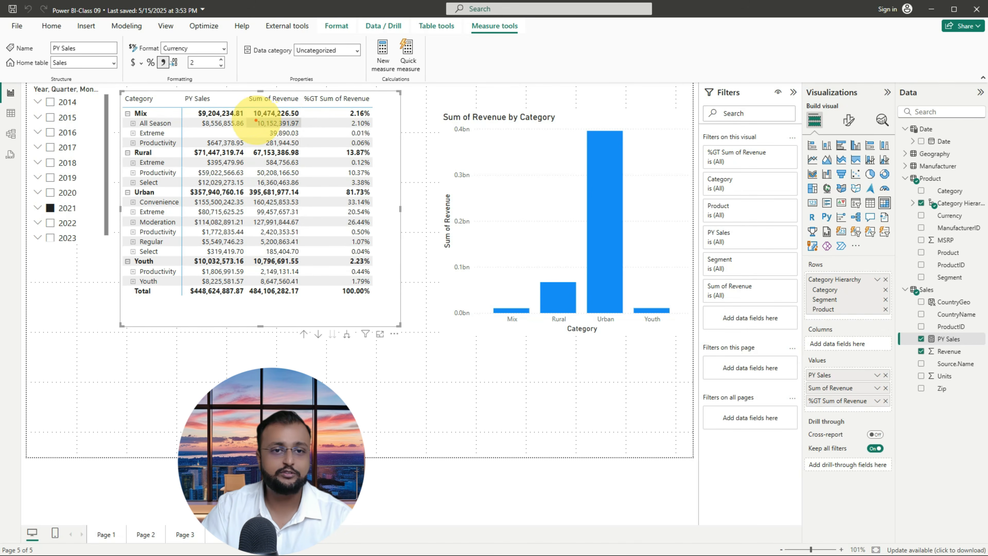
{"action": "left_click_drag", "start_coordinate": [255, 121], "coordinate": [292, 115]}
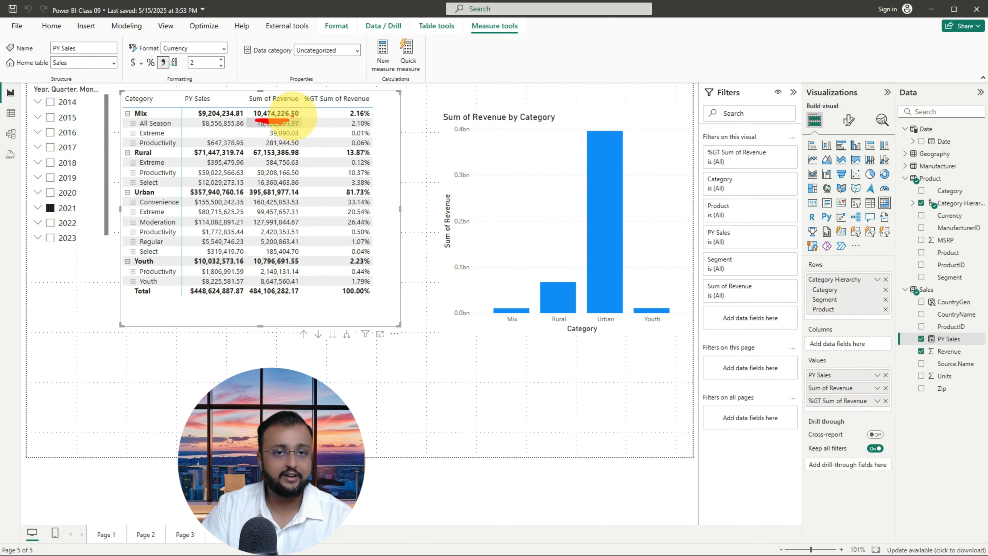
{"action": "left_click_drag", "start_coordinate": [209, 124], "coordinate": [233, 123]}
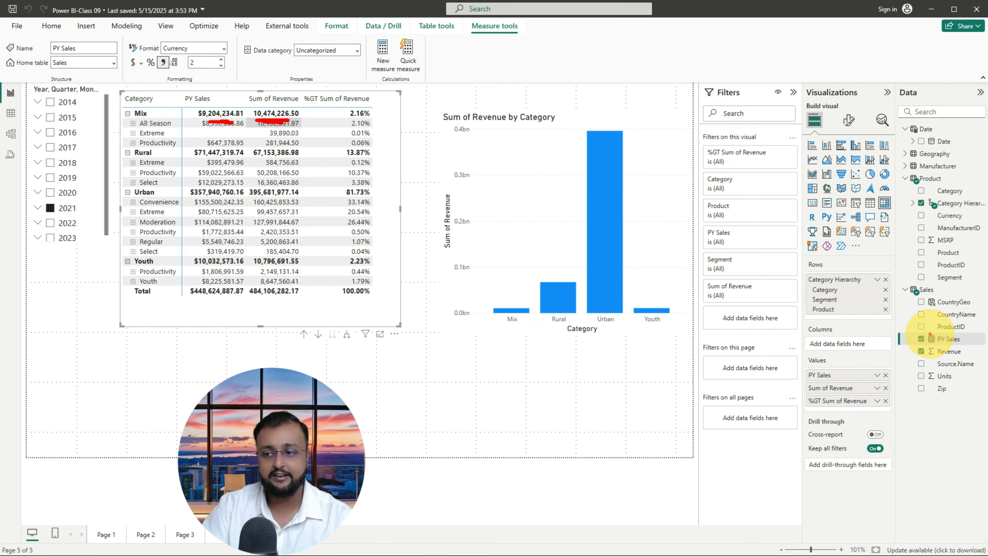
{"action": "mouse_move", "coordinate": [923, 349]}
{"action": "left_mouse_down"}
{"action": "mouse_move", "coordinate": [965, 352]}
{"action": "mouse_move", "coordinate": [944, 353]}
{"action": "left_mouse_up"}
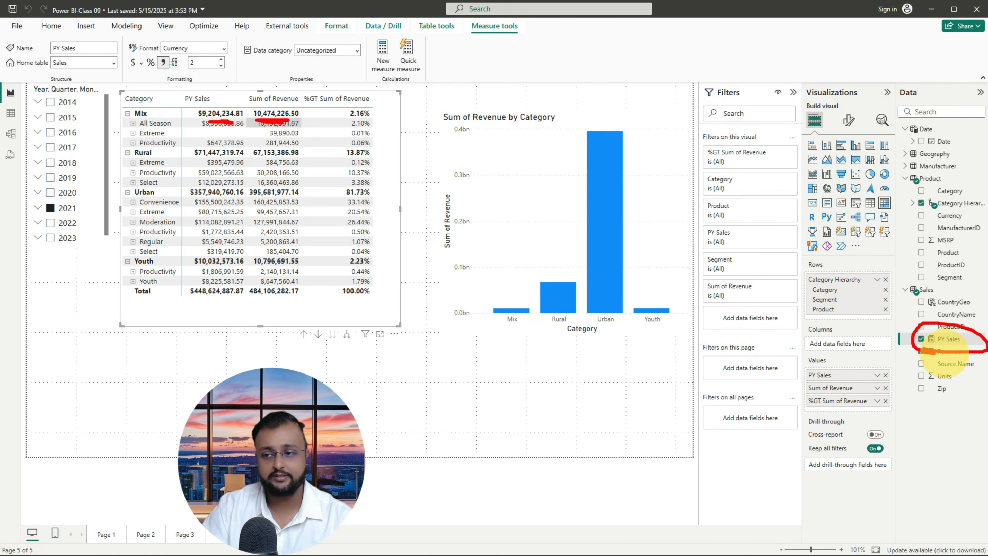
Step: Create a new measure in the Sales table, expand its formula editor and name it YOY Growth %
{"action": "right_click", "coordinate": [927, 289]}
{"action": "left_click", "coordinate": [906, 308]}
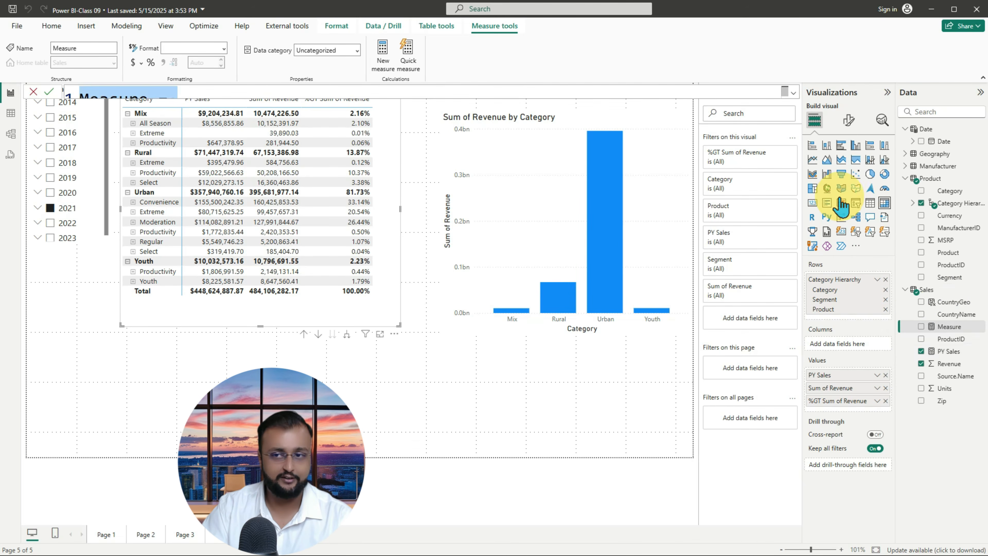
{"action": "left_click", "coordinate": [793, 93]}
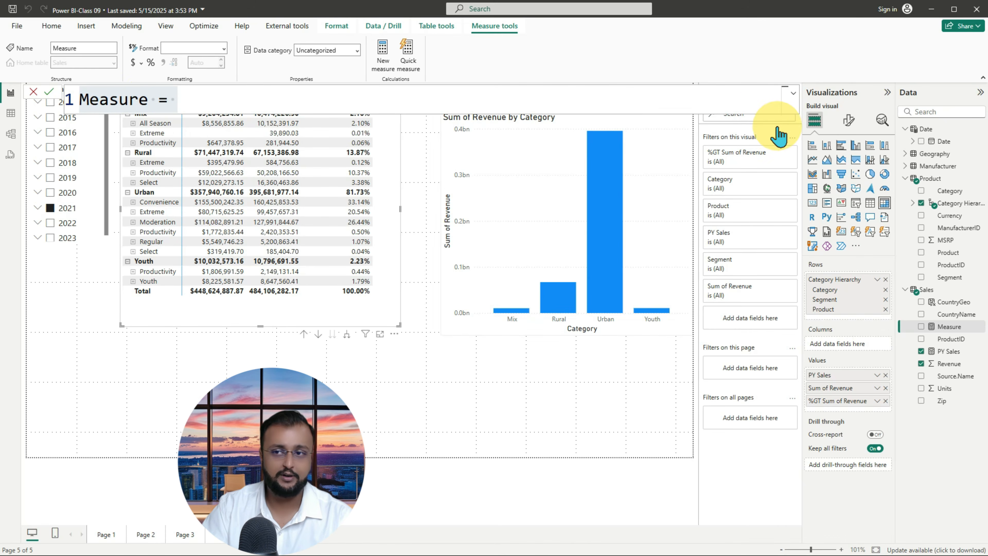
{"action": "left_click", "coordinate": [792, 94]}
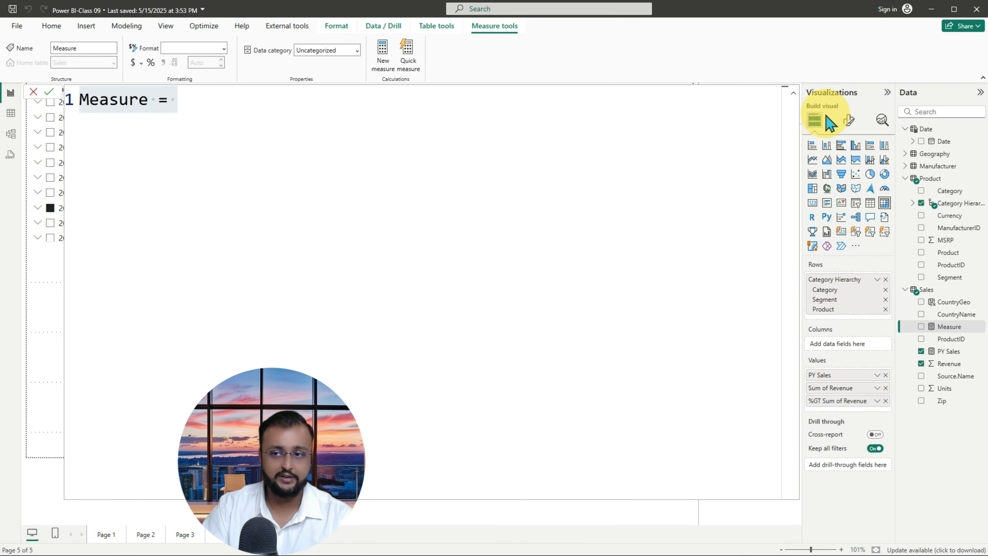
{"action": "double_click", "coordinate": [90, 97]}
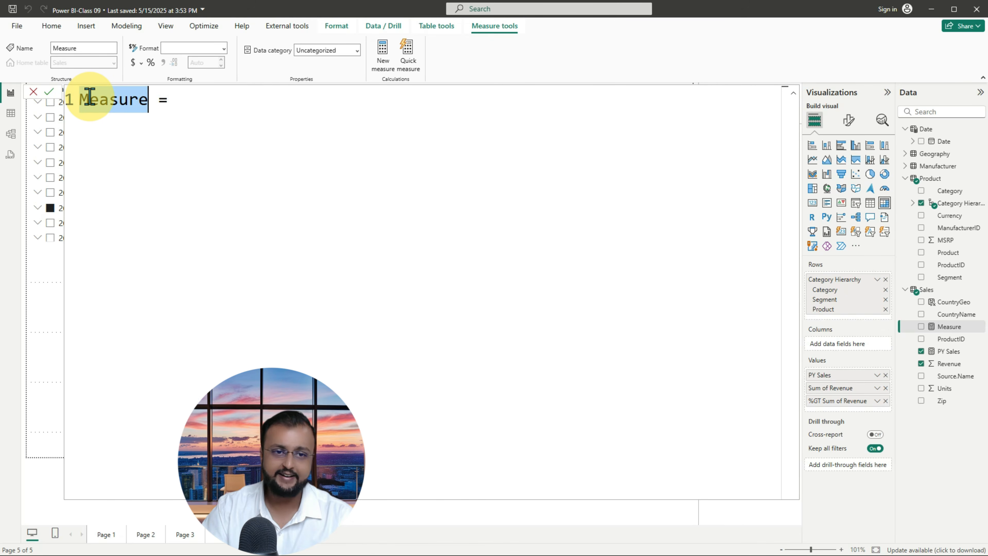
{"action": "type", "text": "YOY Growth %"}
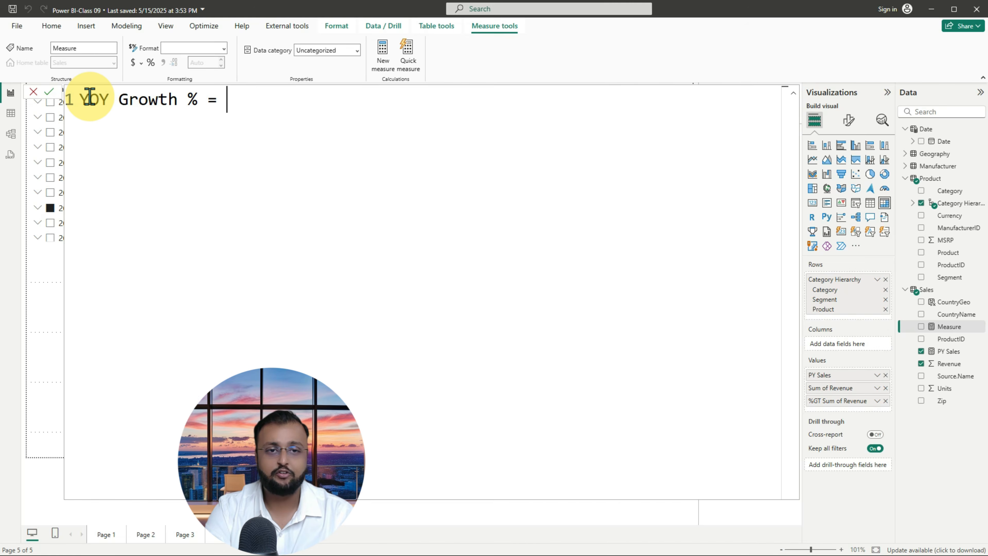
Step: Start the YOY Growth % formula with DIVIDE, using SUM(Sales[Revenue]) - [PY Sales] as the numerator
{"action": "type", "text": "Div"}
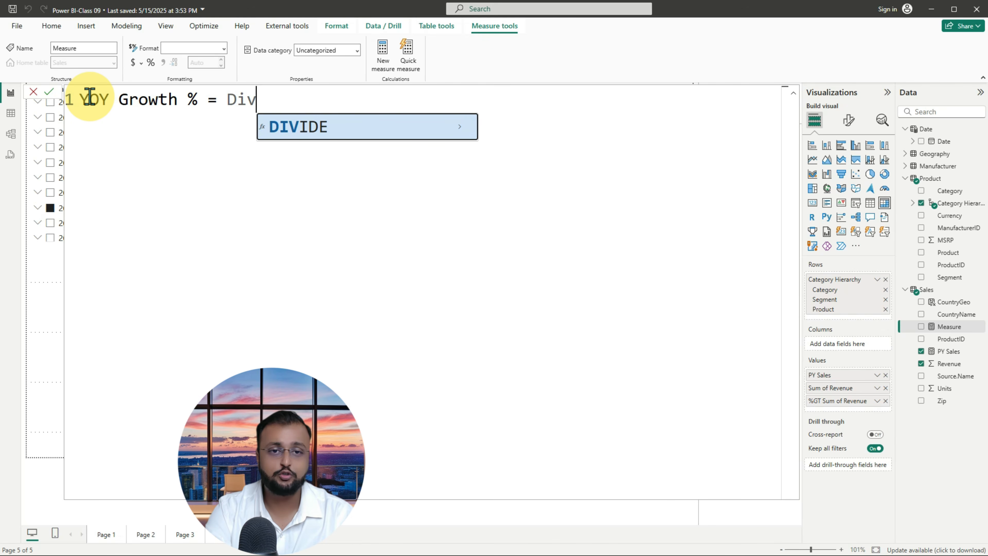
{"action": "key", "text": "Tab"}
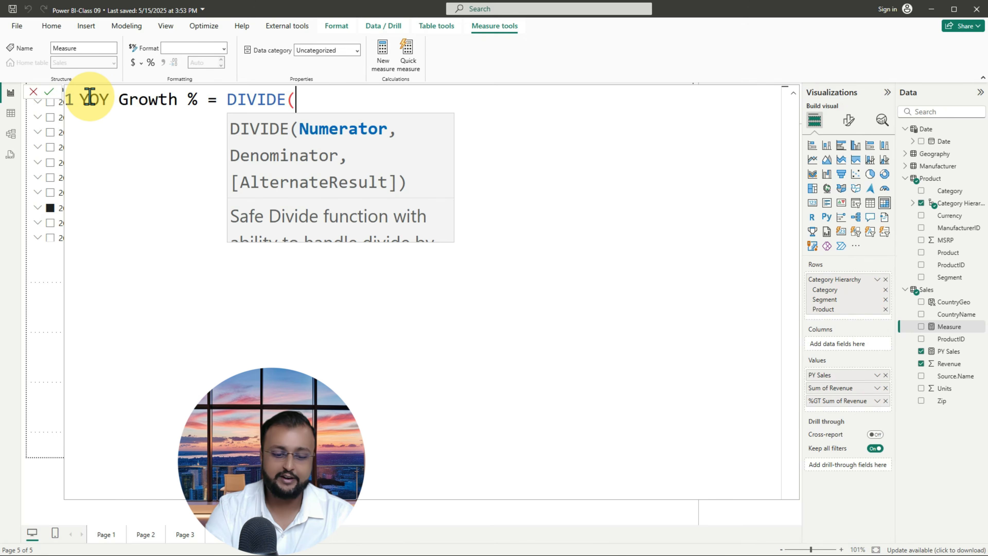
{"action": "type", "text": "sum"}
{"action": "key", "text": "Tab"}
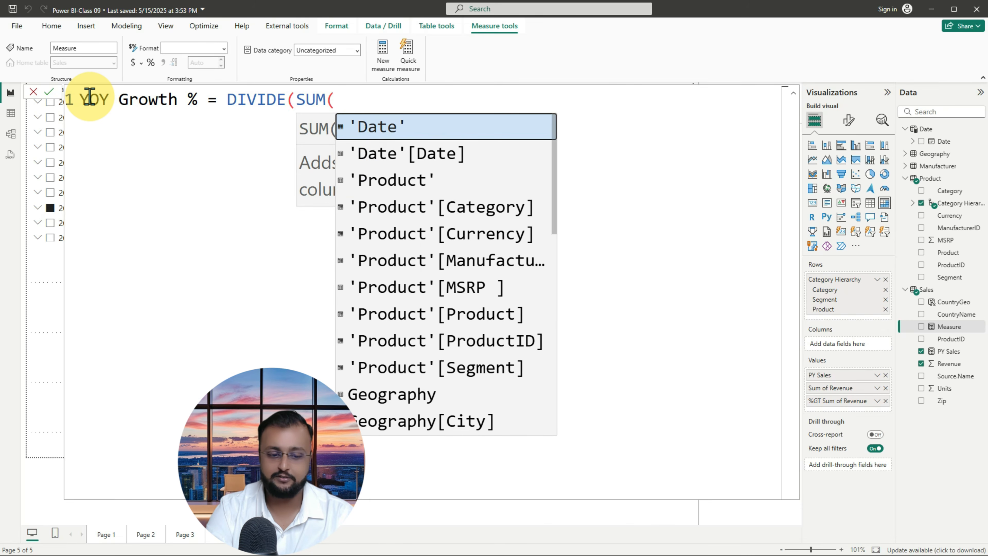
{"action": "type", "text": "reve"}
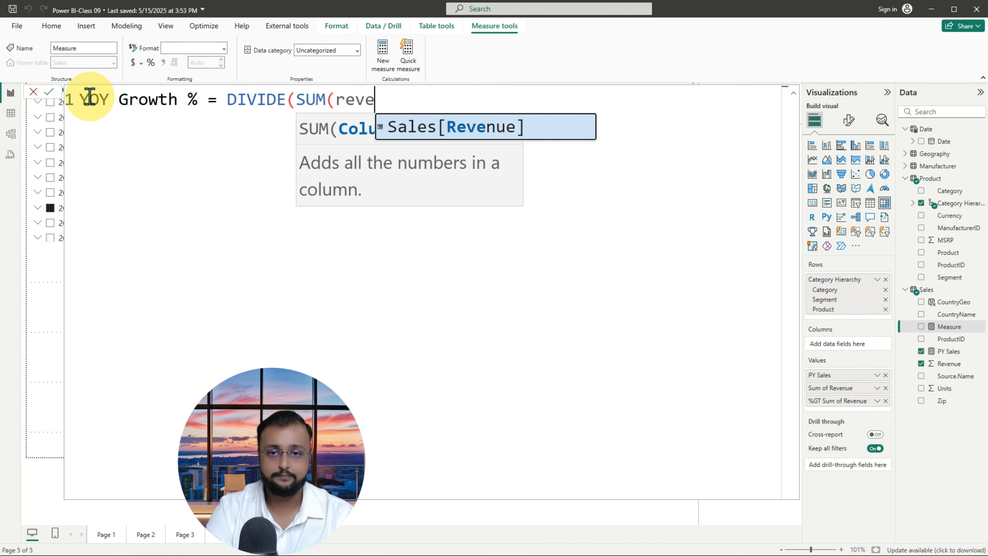
{"action": "key", "text": "Tab"}
{"action": "type", "text": ")"}
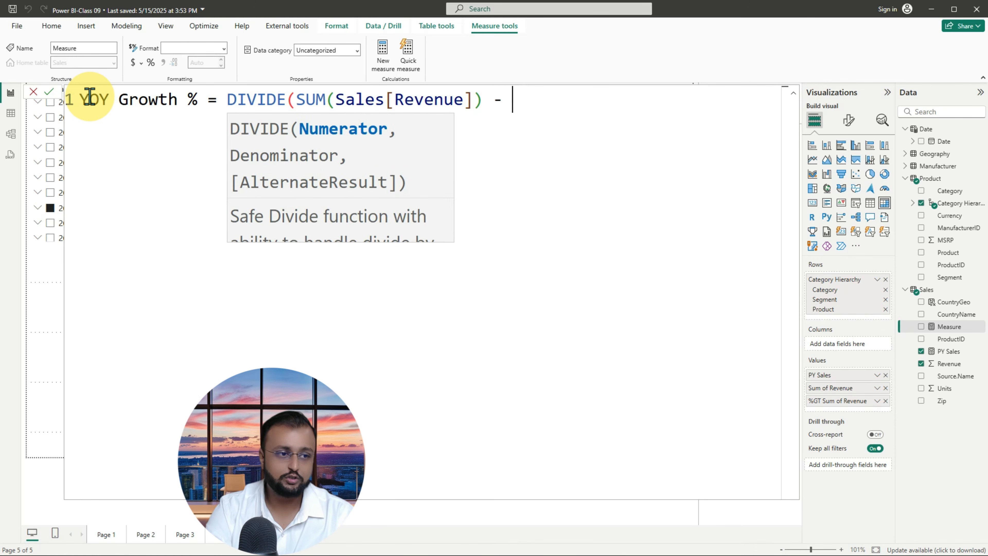
{"action": "type", "text": " - ["}
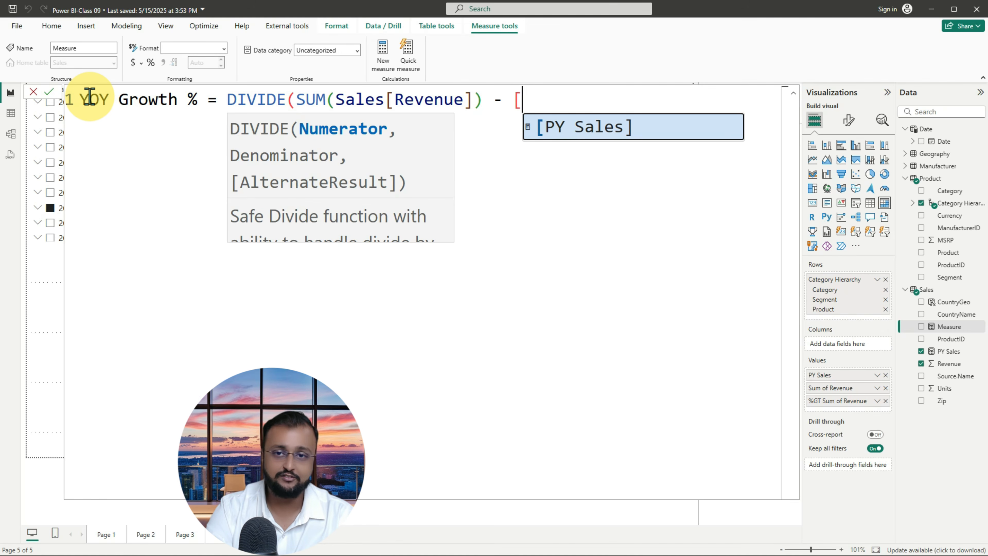
{"action": "key", "text": "Tab"}
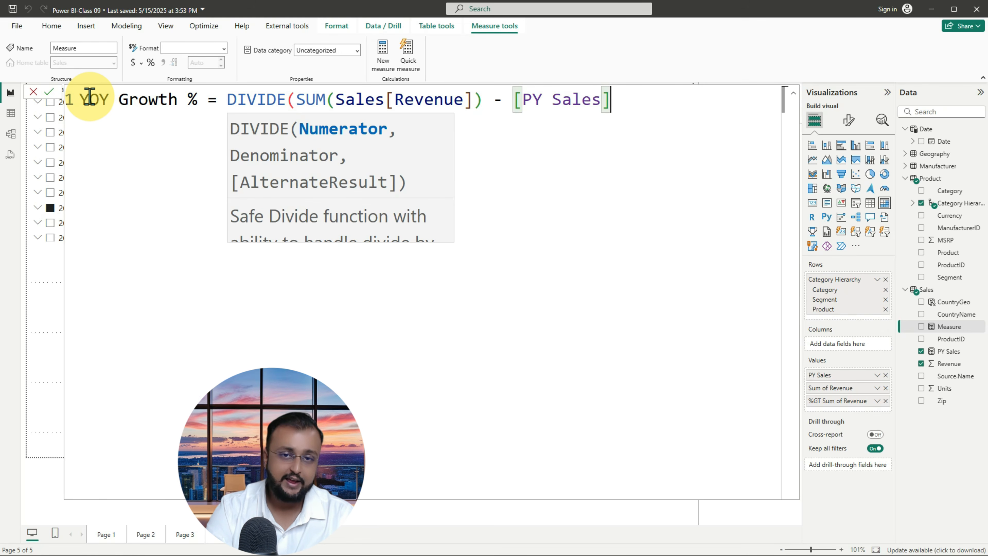
Step: Give DIVIDE the [PY Sales] denominator, commit the YOY Growth % measure and collapse the formula editor
{"action": "type", "text": ","}
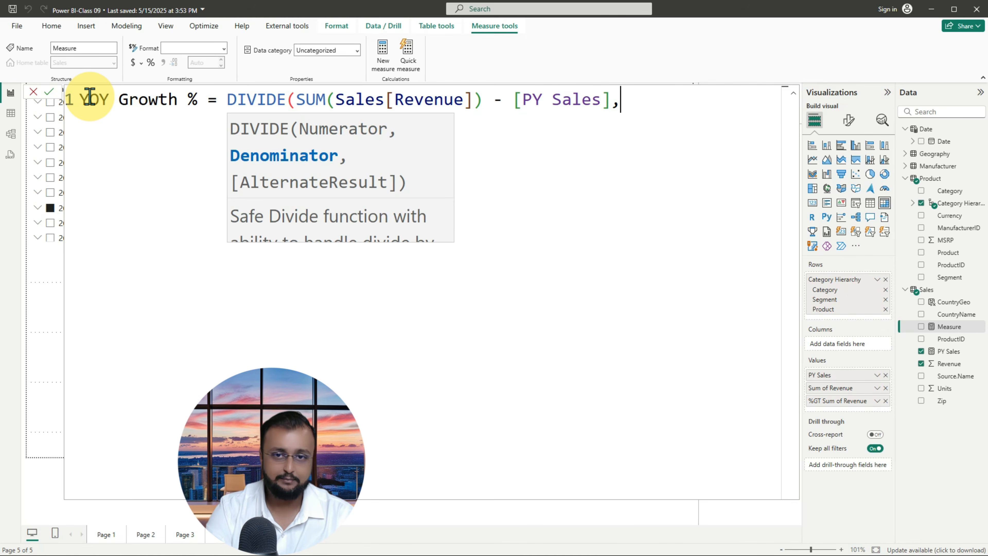
{"action": "type", "text": "py"}
{"action": "key", "text": "Tab"}
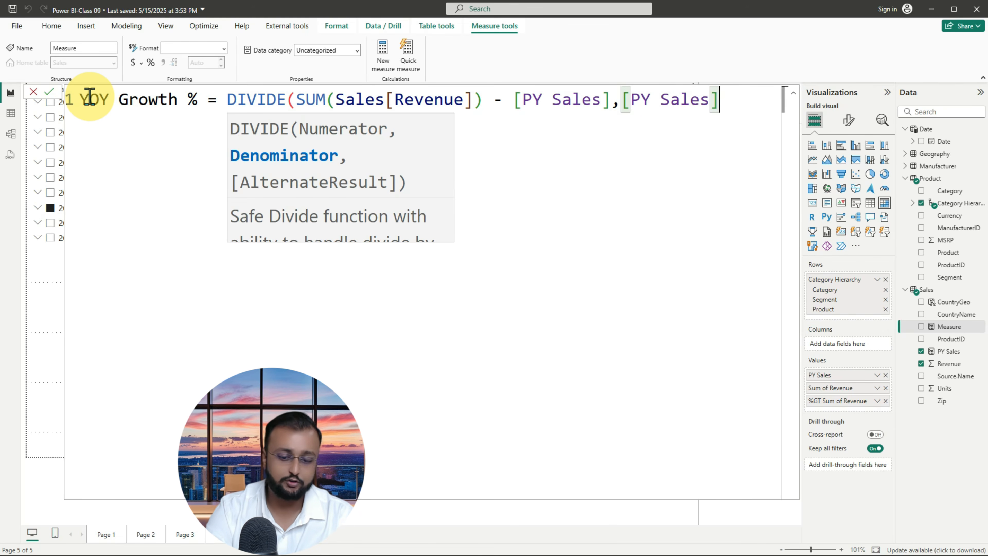
{"action": "type", "text": ")"}
{"action": "key", "text": "Return"}
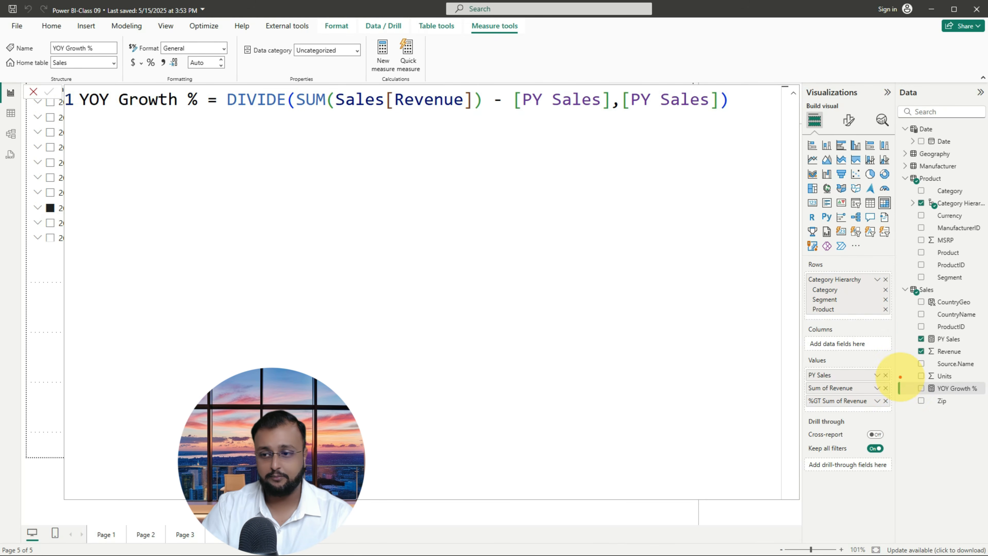
{"action": "left_click_drag", "start_coordinate": [899, 377], "coordinate": [986, 399]}
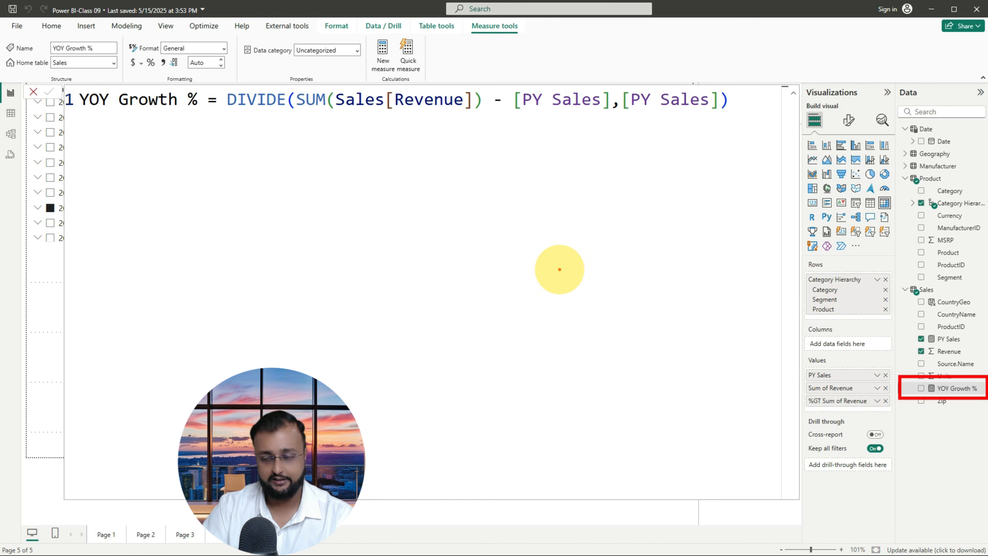
{"action": "key", "text": "Escape"}
{"action": "left_click", "coordinate": [311, 180]}
{"action": "key", "text": "Escape"}
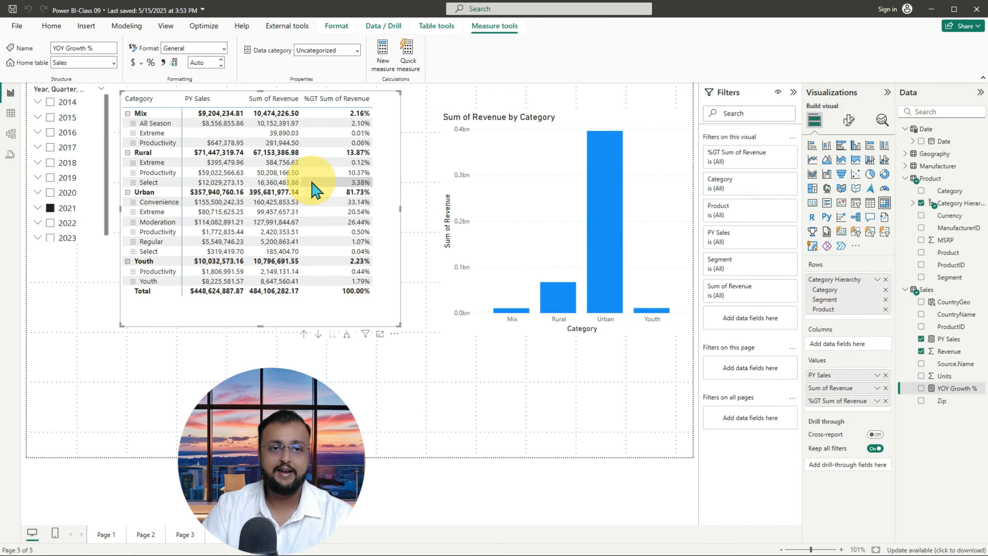
Step: Widen the category matrix and fit a narrower Sum of Revenue by Category chart beside it along the page's upper edge
{"action": "left_click", "coordinate": [521, 191]}
{"action": "left_click_drag", "start_coordinate": [580, 128], "coordinate": [583, 251]}
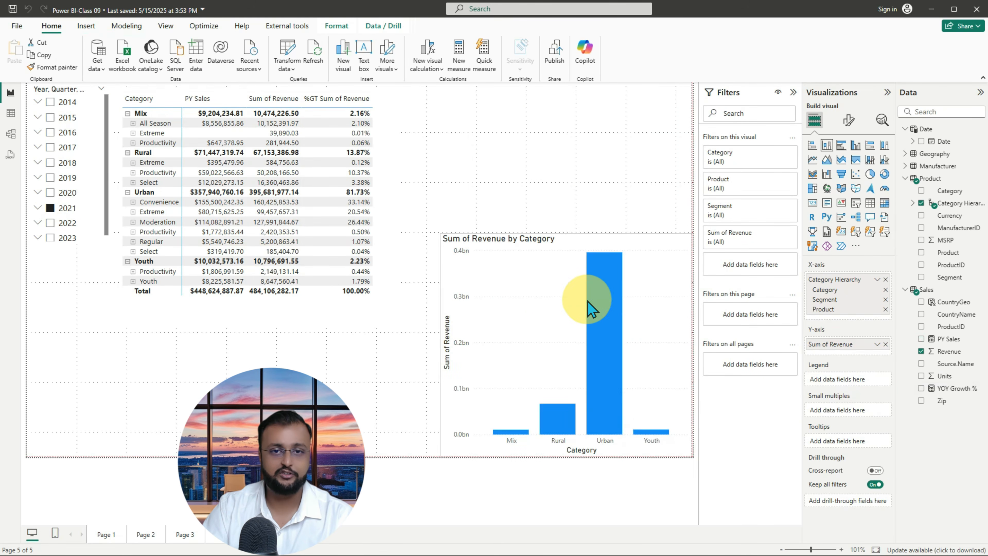
{"action": "left_click", "coordinate": [385, 161]}
{"action": "left_click_drag", "start_coordinate": [401, 206], "coordinate": [532, 259]}
{"action": "left_click", "coordinate": [513, 249]}
{"action": "left_click_drag", "start_coordinate": [578, 291], "coordinate": [588, 116]}
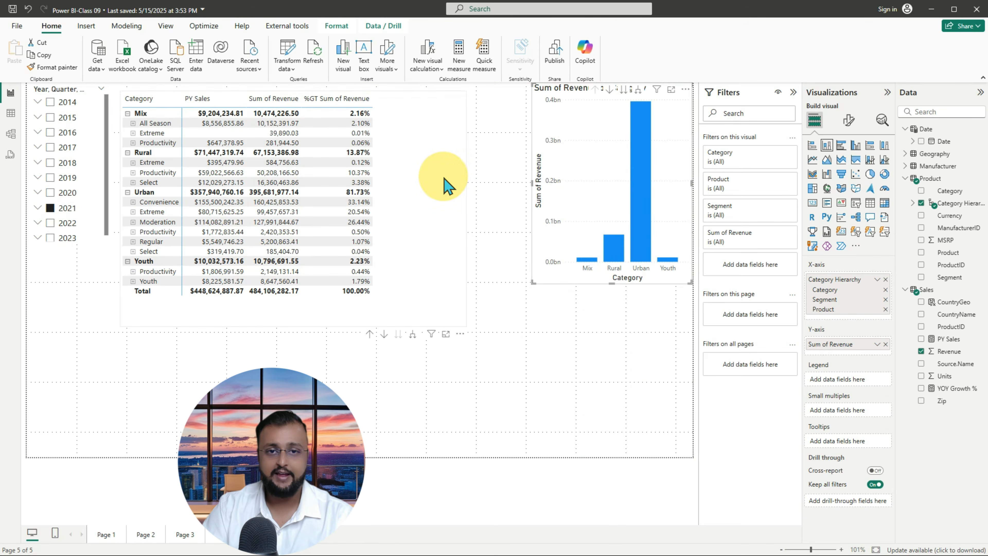
Step: Add the YOY Growth % measure to the category matrix values, below %GT Sum of Revenue
{"action": "left_click", "coordinate": [446, 186]}
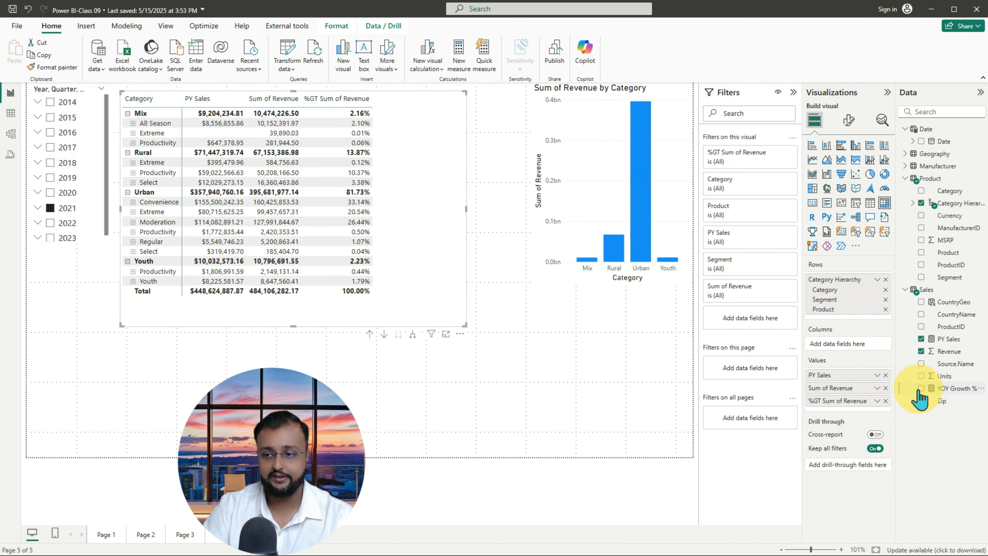
{"action": "left_click_drag", "start_coordinate": [922, 389], "coordinate": [854, 412]}
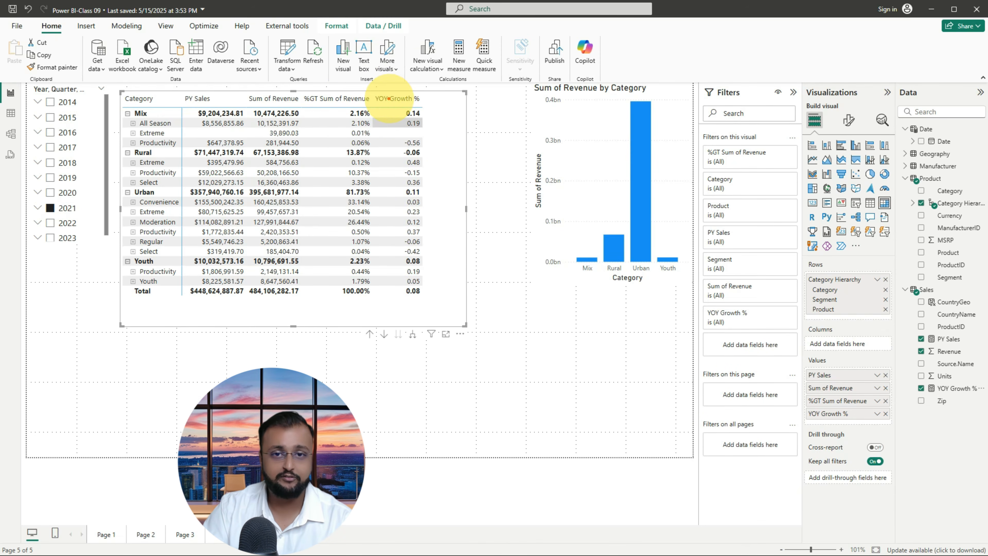
{"action": "left_click_drag", "start_coordinate": [374, 90], "coordinate": [441, 313]}
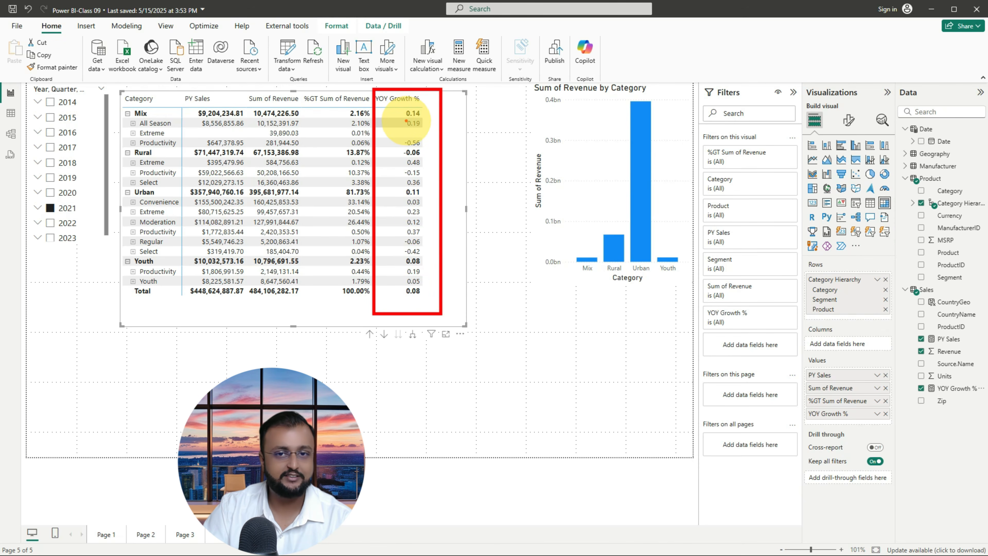
{"action": "mouse_move", "coordinate": [388, 112]}
{"action": "left_mouse_down"}
{"action": "mouse_move", "coordinate": [398, 111]}
{"action": "mouse_move", "coordinate": [400, 124]}
{"action": "left_mouse_up"}
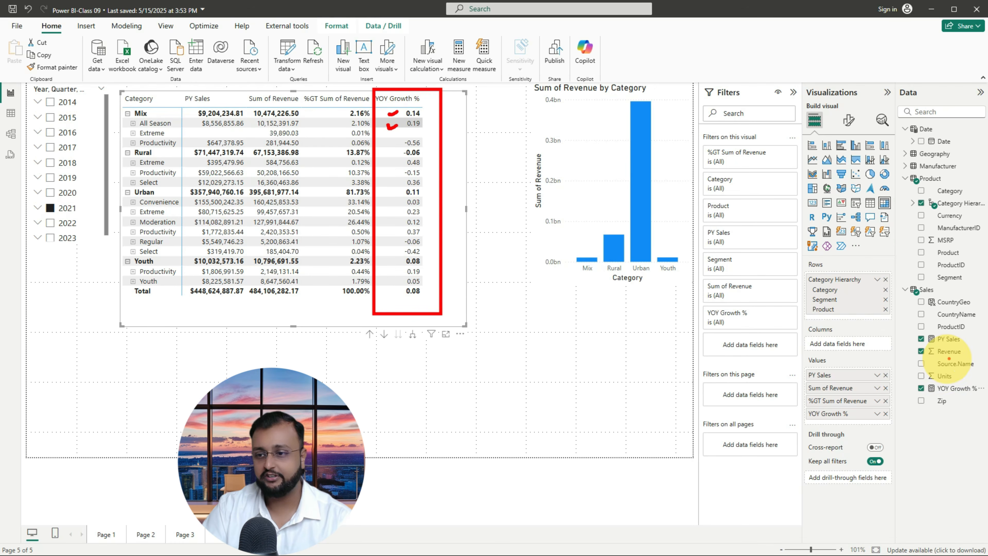
{"action": "key", "text": "Escape"}
Step: Format the YOY Growth % measure as a percentage and collapse its formula editor
{"action": "left_click", "coordinate": [949, 388]}
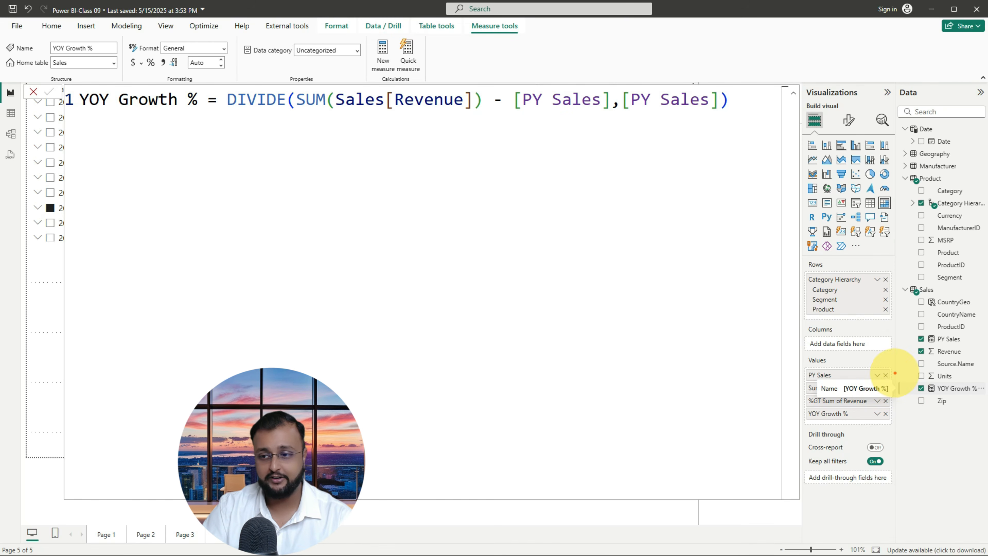
{"action": "left_click_drag", "start_coordinate": [900, 372], "coordinate": [979, 395]}
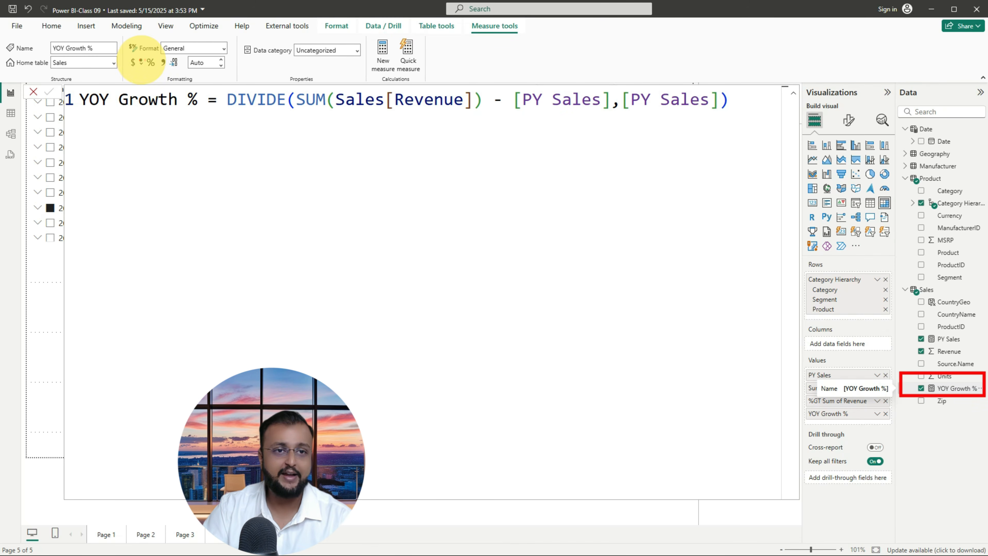
{"action": "left_click_drag", "start_coordinate": [127, 54], "coordinate": [236, 75]}
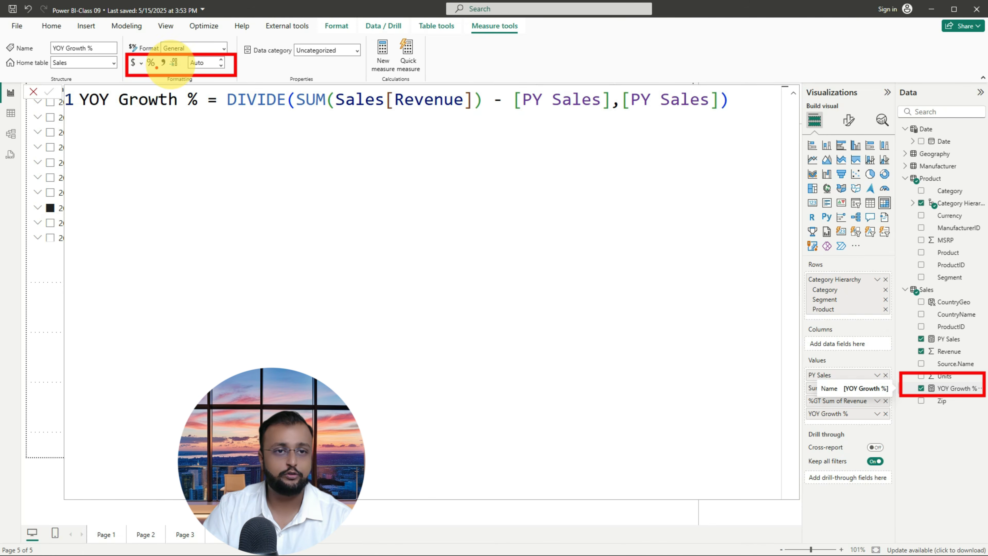
{"action": "left_click_drag", "start_coordinate": [136, 134], "coordinate": [153, 81]}
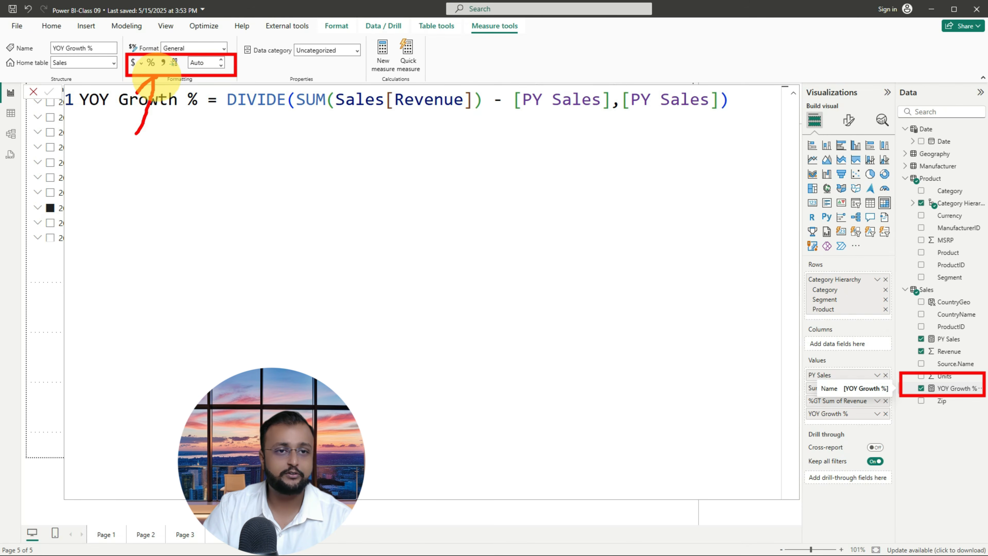
{"action": "key", "text": "Escape"}
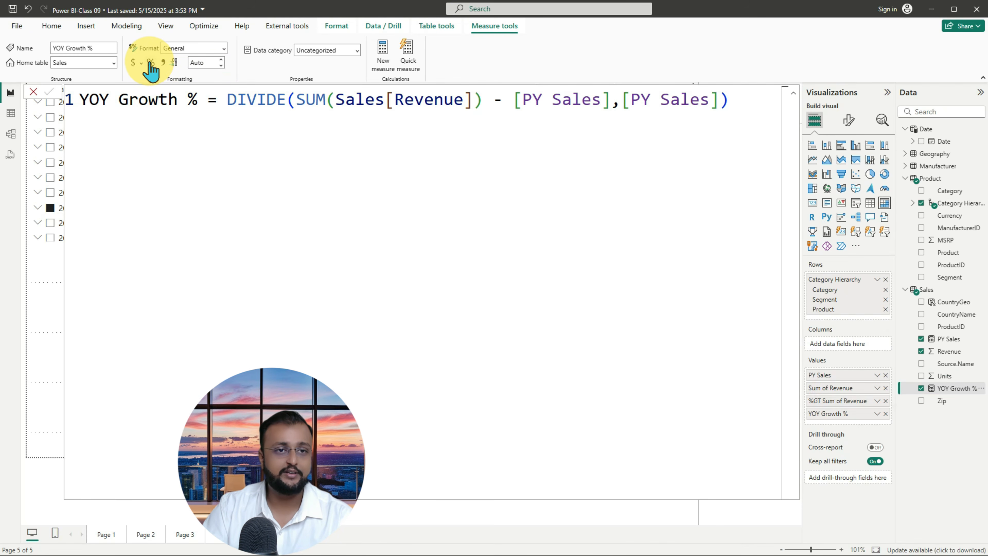
{"action": "left_click", "coordinate": [149, 63]}
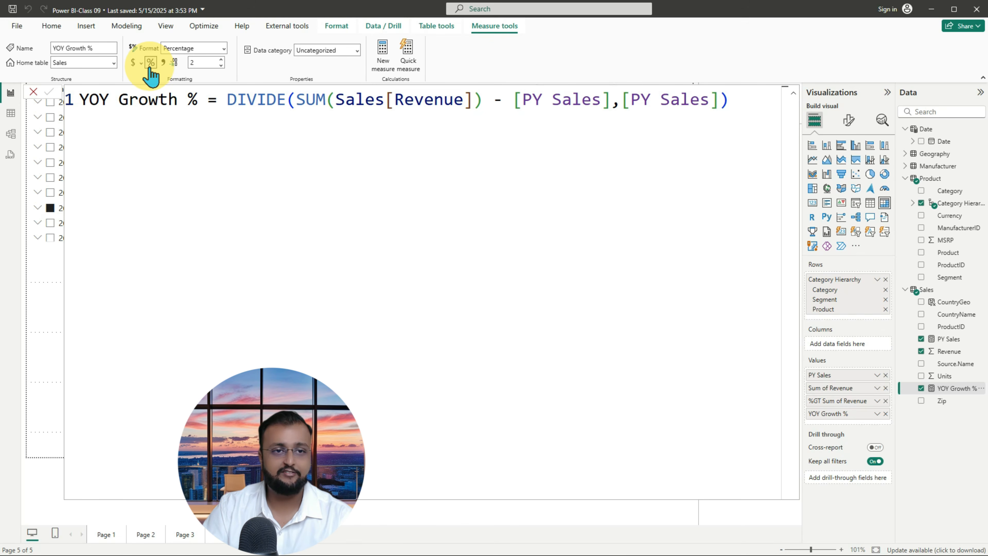
{"action": "left_click", "coordinate": [793, 95]}
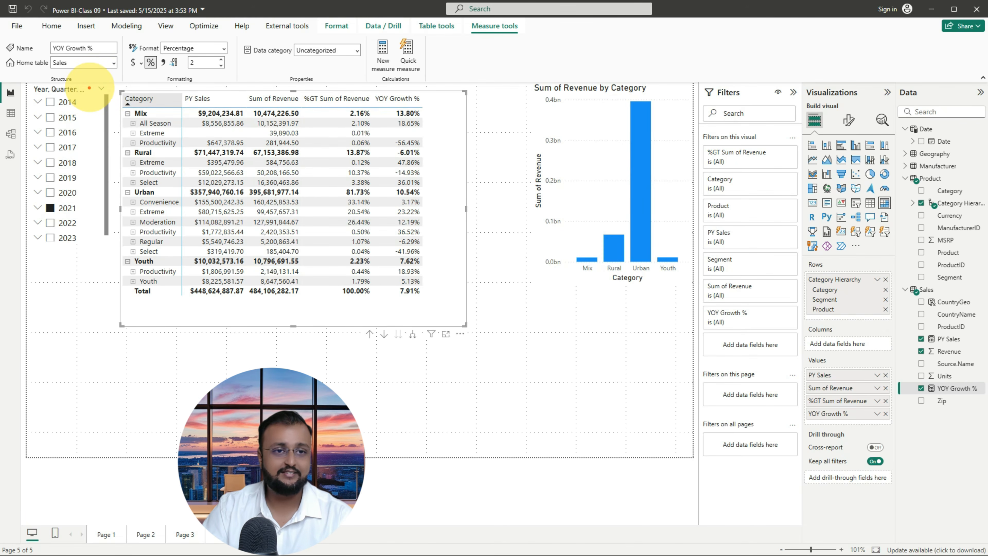
Step: Compare PY Sales, Sum of Revenue and YOY Growth % in the matrix for the Mix, Rural, Urban and Youth categories
{"action": "left_click_drag", "start_coordinate": [115, 84], "coordinate": [453, 332]}
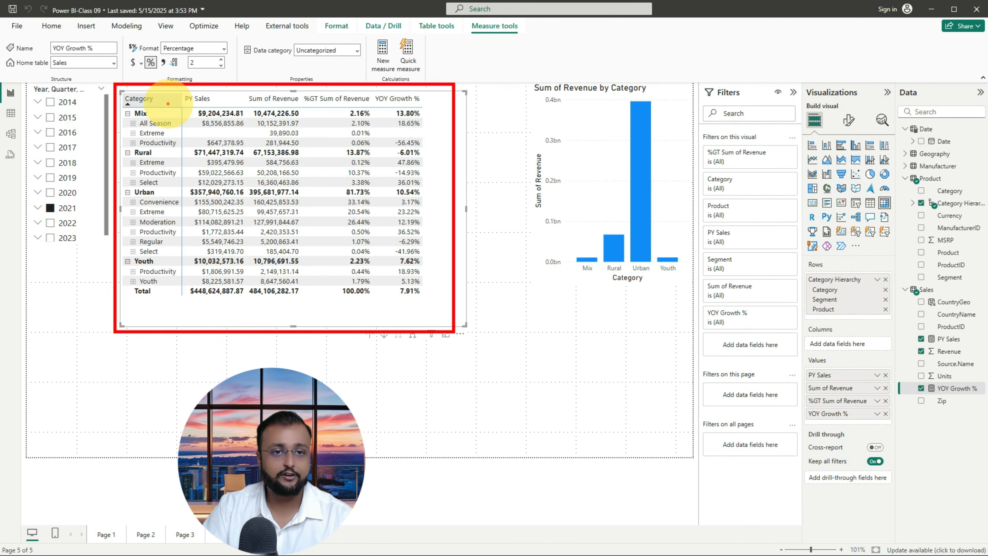
{"action": "left_click_drag", "start_coordinate": [198, 118], "coordinate": [238, 119]}
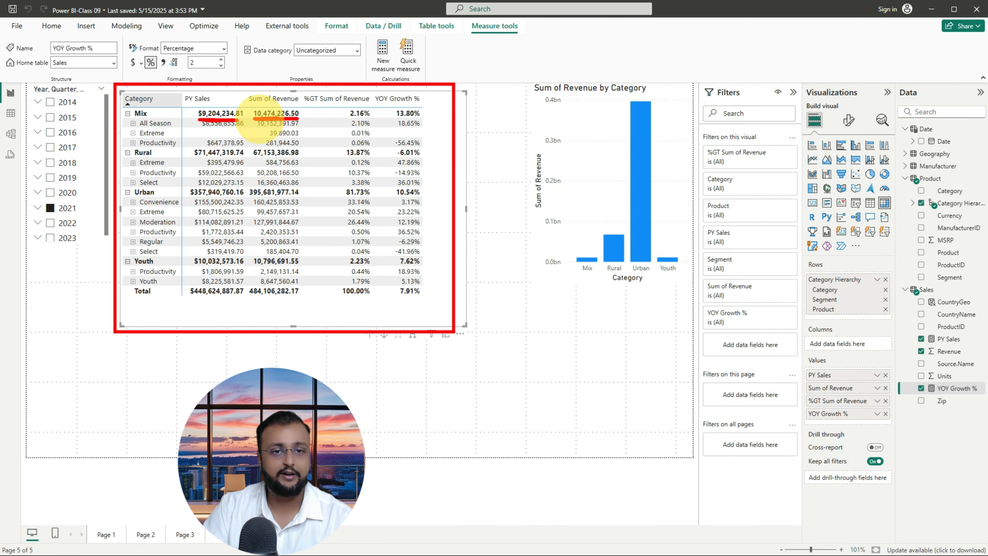
{"action": "left_click_drag", "start_coordinate": [253, 118], "coordinate": [299, 119]}
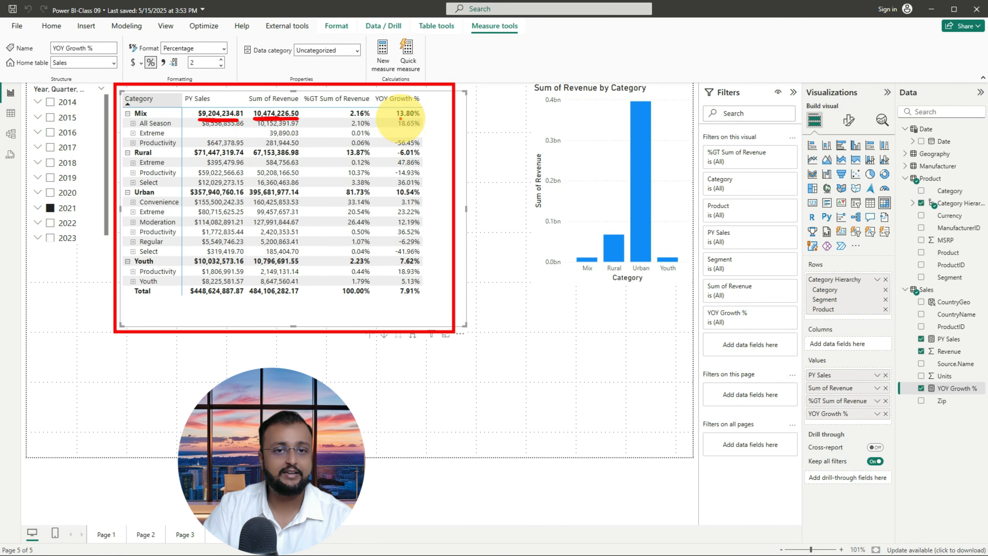
{"action": "mouse_move", "coordinate": [396, 119]}
{"action": "left_mouse_down"}
{"action": "mouse_move", "coordinate": [418, 101]}
{"action": "mouse_move", "coordinate": [385, 105]}
{"action": "mouse_move", "coordinate": [420, 117]}
{"action": "left_mouse_up"}
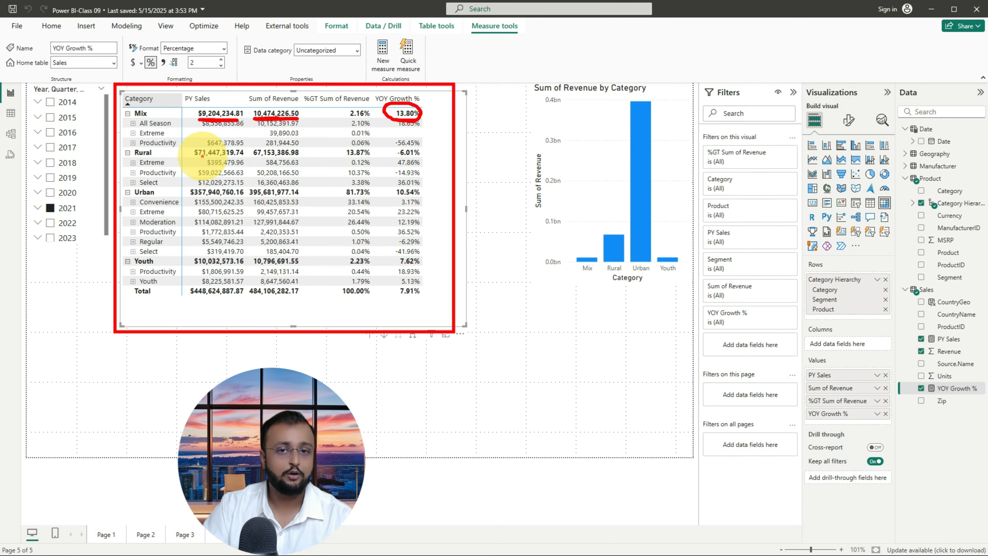
{"action": "left_click_drag", "start_coordinate": [197, 156], "coordinate": [301, 160]}
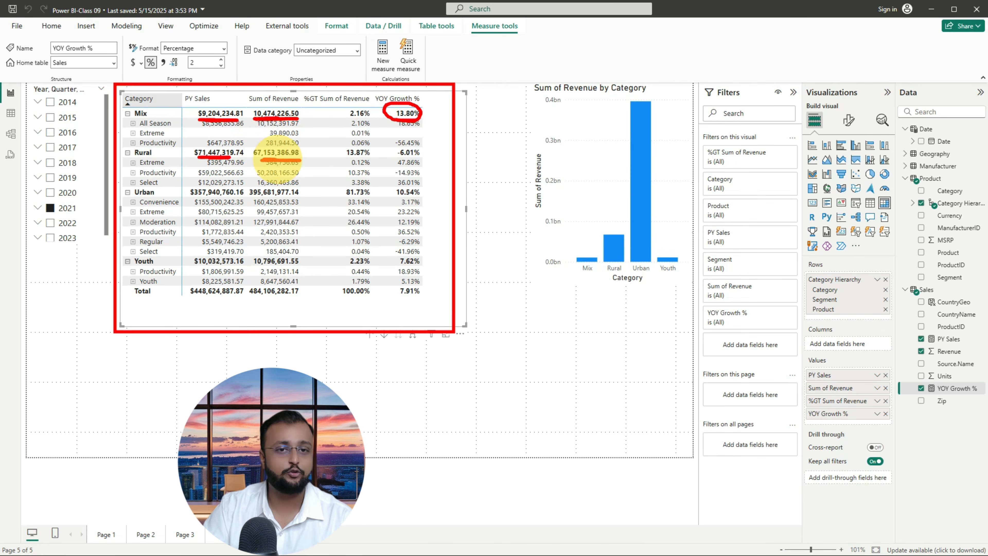
{"action": "mouse_move", "coordinate": [184, 167]}
{"action": "left_mouse_down"}
{"action": "mouse_move", "coordinate": [258, 172]}
{"action": "mouse_move", "coordinate": [272, 160]}
{"action": "left_mouse_up"}
{"action": "mouse_move", "coordinate": [388, 143]}
{"action": "left_mouse_down"}
{"action": "mouse_move", "coordinate": [430, 144]}
{"action": "mouse_move", "coordinate": [379, 150]}
{"action": "left_mouse_up"}
{"action": "left_click_drag", "start_coordinate": [200, 198], "coordinate": [283, 199]}
{"action": "mouse_move", "coordinate": [399, 200]}
{"action": "left_mouse_down"}
{"action": "mouse_move", "coordinate": [436, 198]}
{"action": "mouse_move", "coordinate": [387, 187]}
{"action": "mouse_move", "coordinate": [412, 200]}
{"action": "left_mouse_up"}
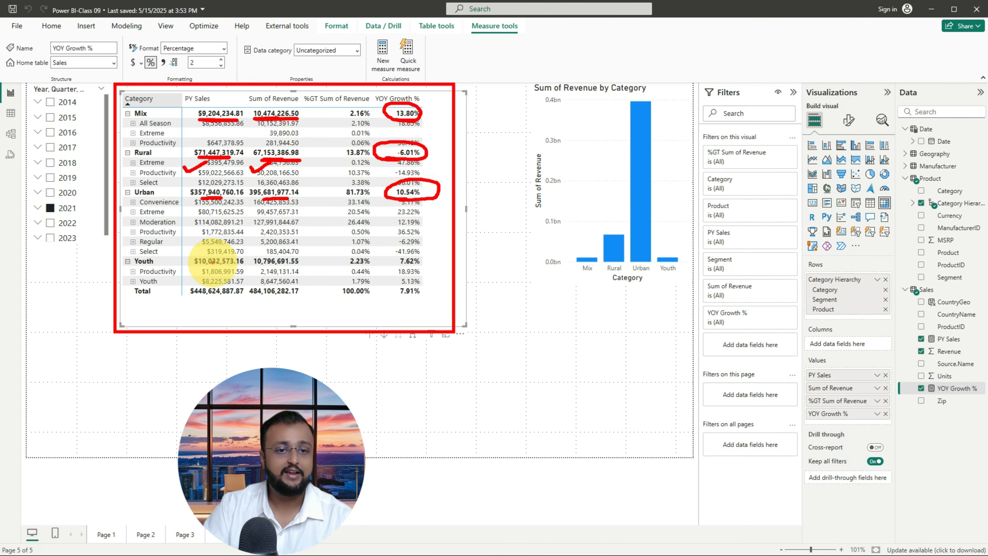
{"action": "left_click_drag", "start_coordinate": [202, 268], "coordinate": [307, 268]}
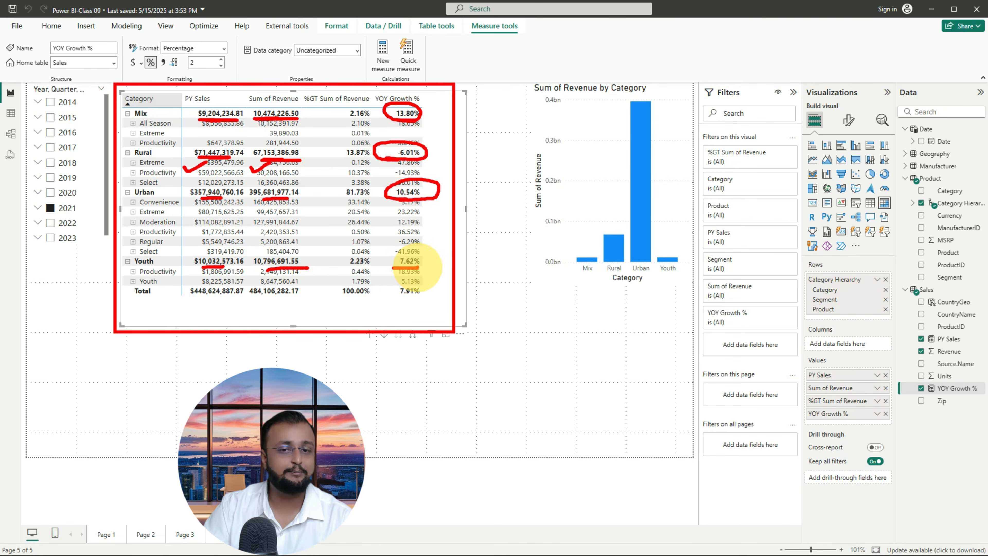
{"action": "left_click_drag", "start_coordinate": [392, 268], "coordinate": [419, 268]}
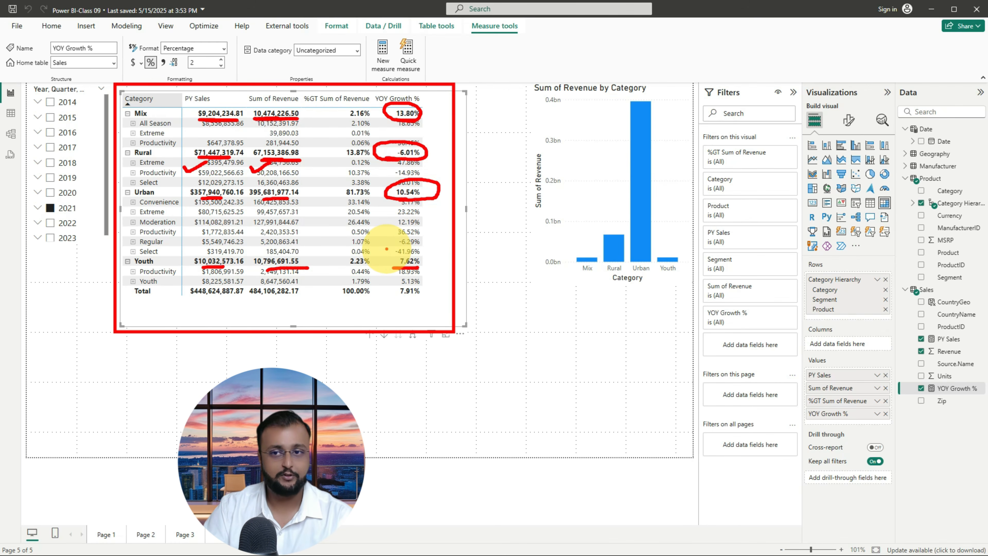
{"action": "key", "text": "Escape"}
Step: Cross-filter the matrix to the Urban category from its column in the Sum of Revenue by Category chart
{"action": "left_click", "coordinate": [507, 316]}
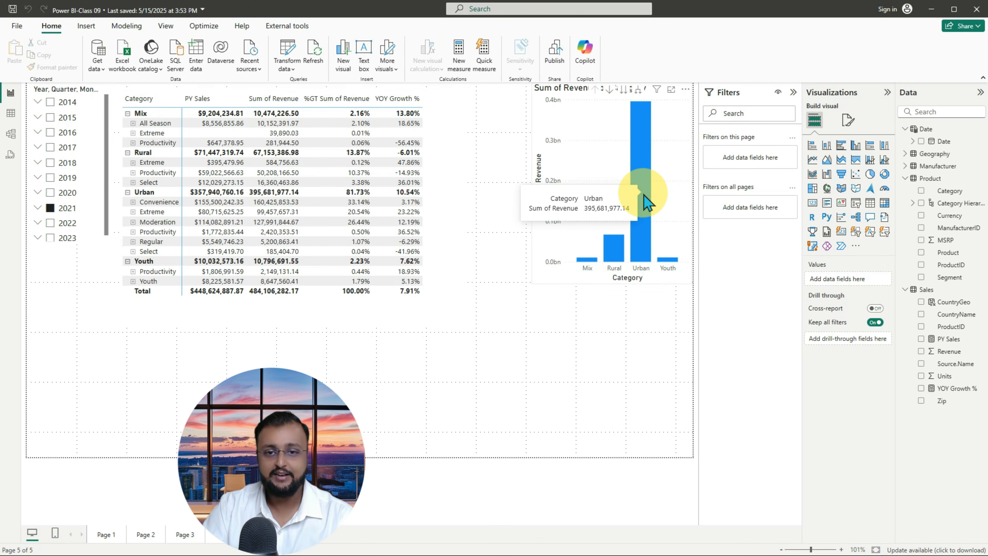
{"action": "left_click", "coordinate": [648, 202]}
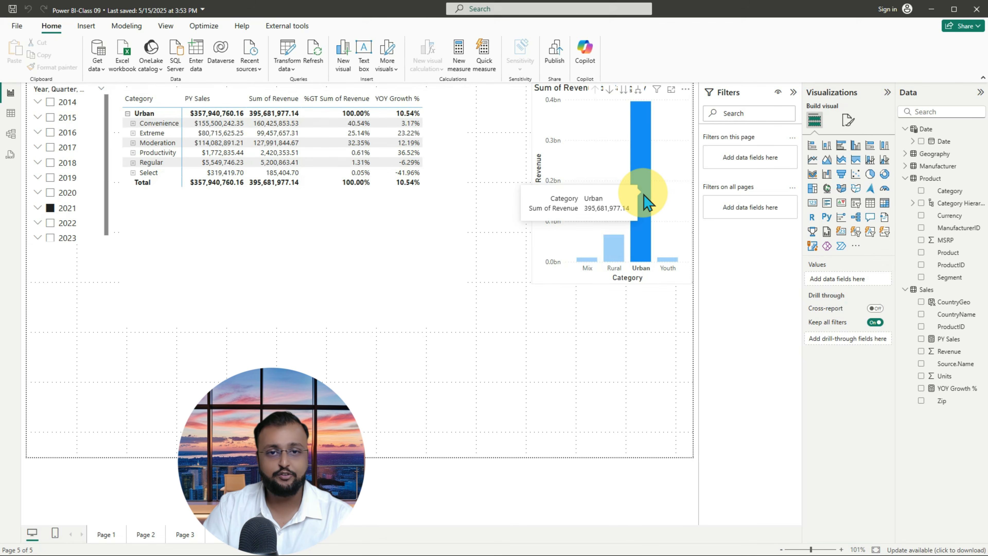
{"action": "left_click", "coordinate": [645, 213]}
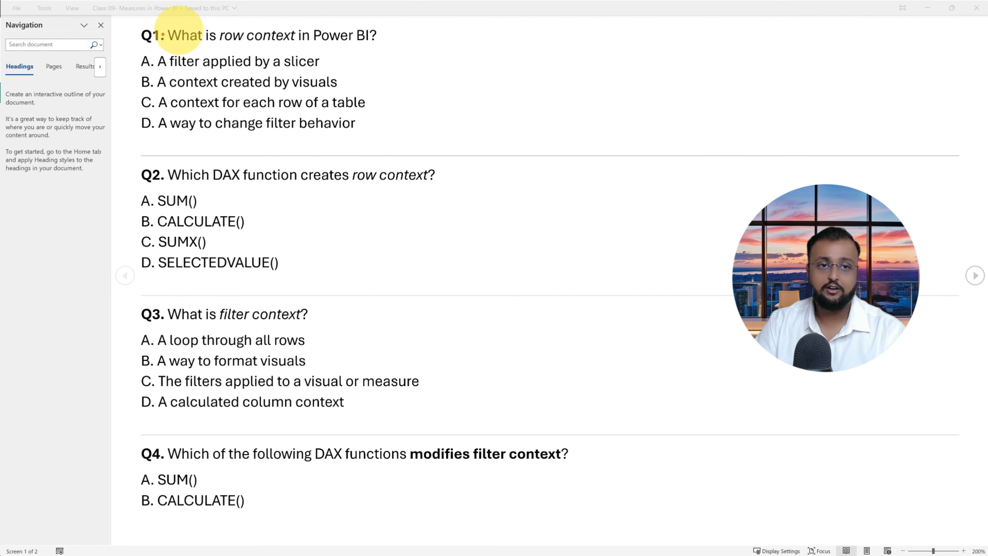
Step: Review Q1 on row context with a temporary red frame around the question and underlines beneath answers A to D
{"action": "mouse_move", "coordinate": [133, 22]}
{"action": "left_mouse_down"}
{"action": "mouse_move", "coordinate": [428, 129]}
{"action": "mouse_move", "coordinate": [446, 147]}
{"action": "left_mouse_up"}
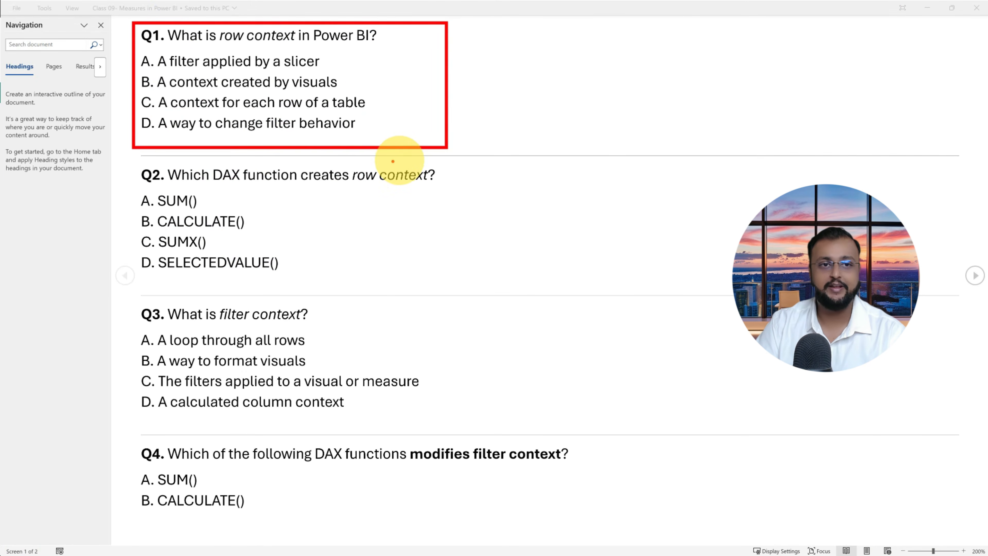
{"action": "left_click_drag", "start_coordinate": [244, 71], "coordinate": [275, 67]}
{"action": "left_click_drag", "start_coordinate": [220, 90], "coordinate": [251, 89]}
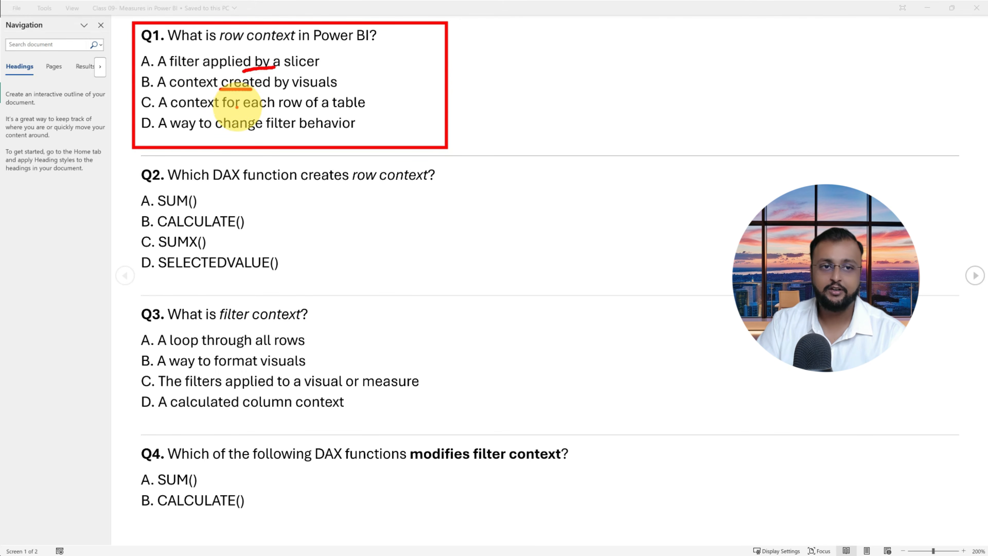
{"action": "left_click_drag", "start_coordinate": [235, 109], "coordinate": [262, 108]}
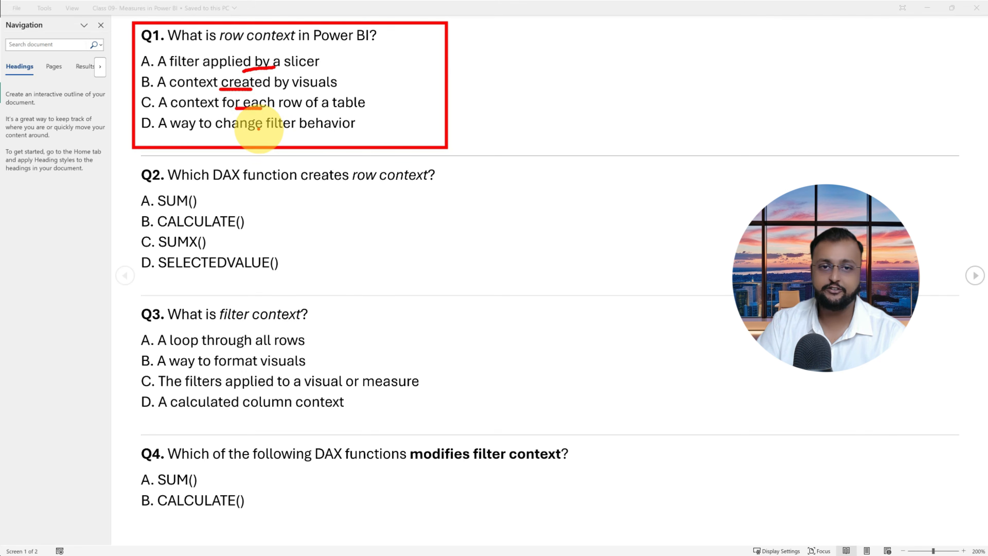
{"action": "left_click_drag", "start_coordinate": [229, 136], "coordinate": [257, 135]}
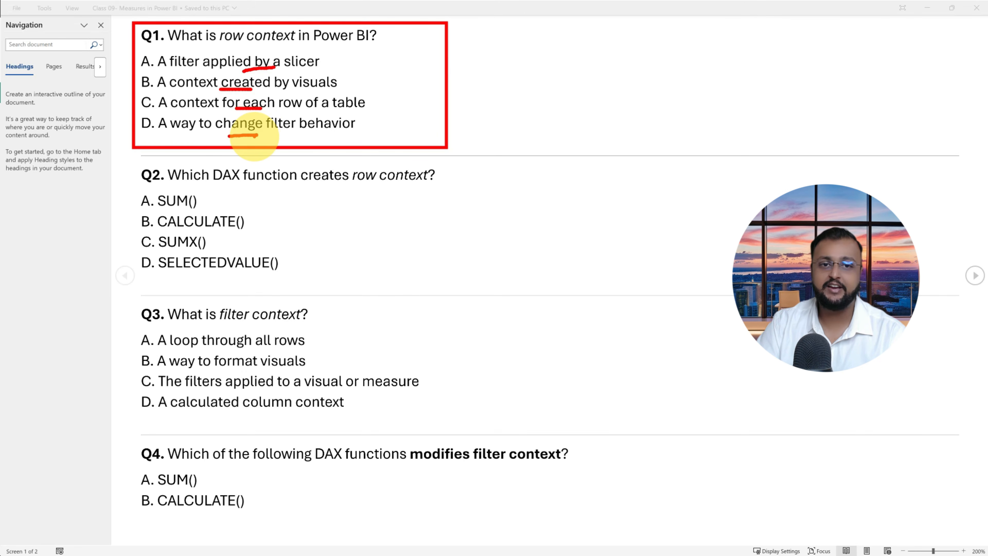
{"action": "key", "text": "e"}
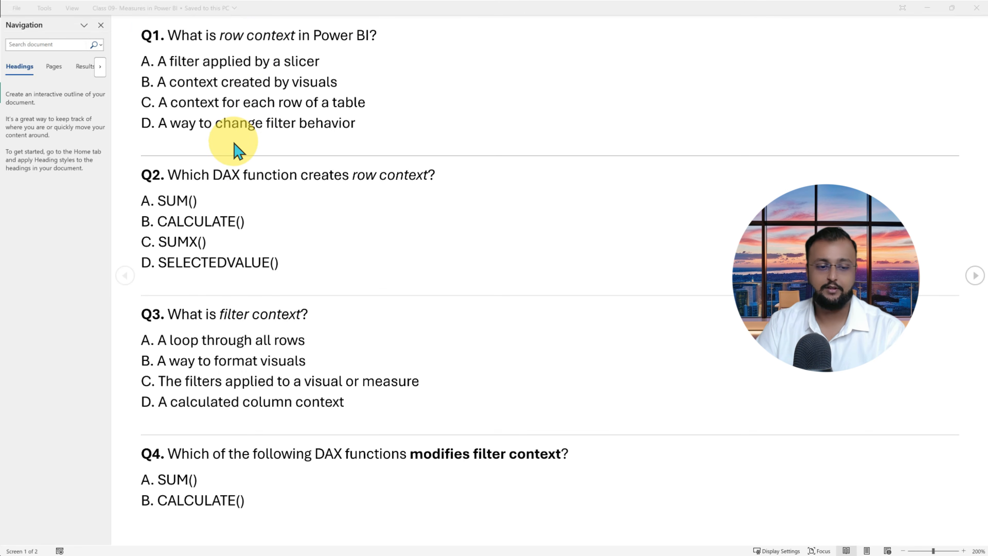
Step: Review Q2 on which DAX function creates row context, with a temporary red frame and tick marks beside options A to D
{"action": "mouse_move", "coordinate": [132, 161]}
{"action": "left_mouse_down"}
{"action": "mouse_move", "coordinate": [351, 241]}
{"action": "mouse_move", "coordinate": [525, 284]}
{"action": "left_mouse_up"}
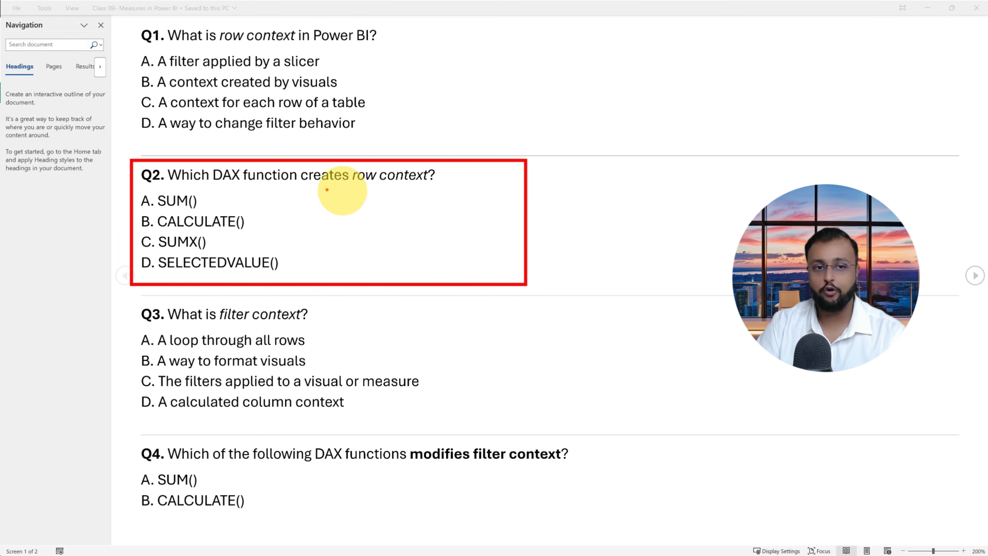
{"action": "mouse_move", "coordinate": [230, 196]}
{"action": "left_mouse_down"}
{"action": "mouse_move", "coordinate": [242, 188]}
{"action": "mouse_move", "coordinate": [271, 213]}
{"action": "mouse_move", "coordinate": [283, 208]}
{"action": "left_mouse_up"}
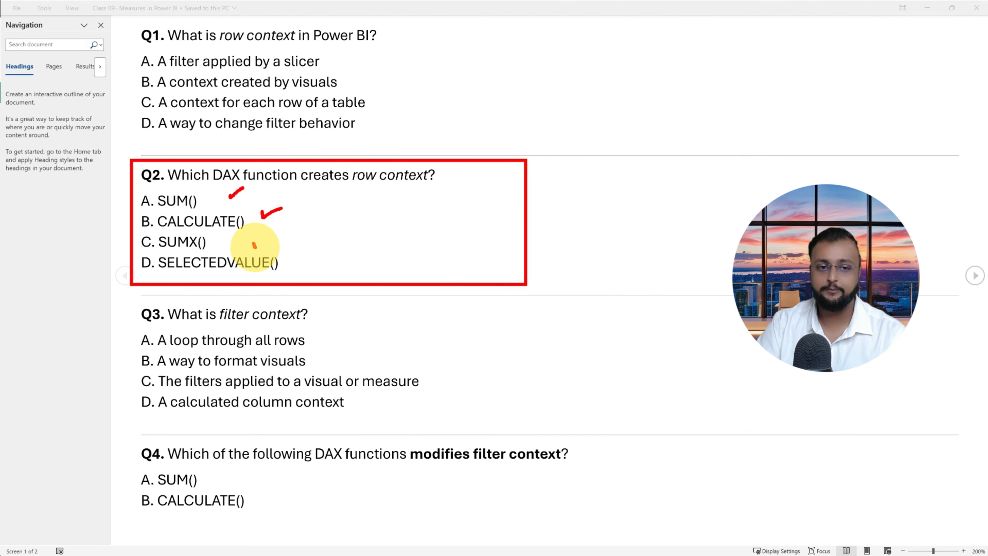
{"action": "mouse_move", "coordinate": [254, 247]}
{"action": "left_mouse_down"}
{"action": "mouse_move", "coordinate": [276, 235]}
{"action": "mouse_move", "coordinate": [304, 266]}
{"action": "mouse_move", "coordinate": [333, 255]}
{"action": "left_mouse_up"}
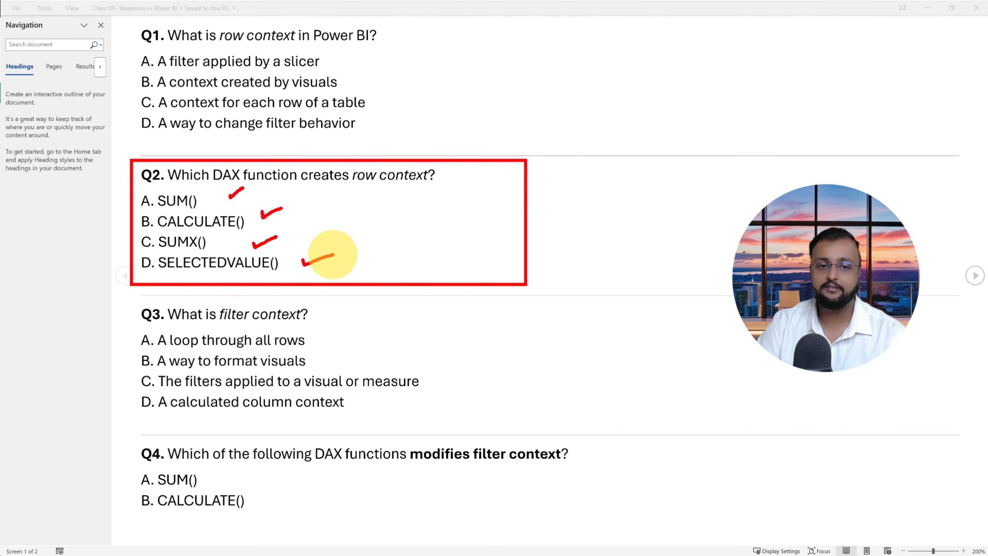
{"action": "key", "text": "Escape"}
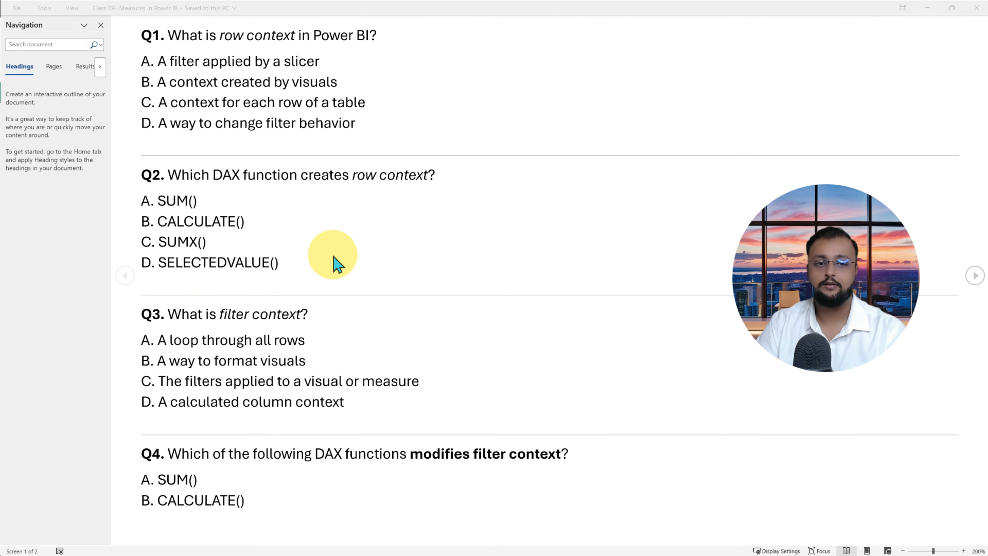
Step: Review Q3 on filter context, temporarily framing the question in red and ticking each of its answers A to D
{"action": "key", "text": "ctrl+2"}
{"action": "left_click_drag", "start_coordinate": [132, 296], "coordinate": [515, 418]}
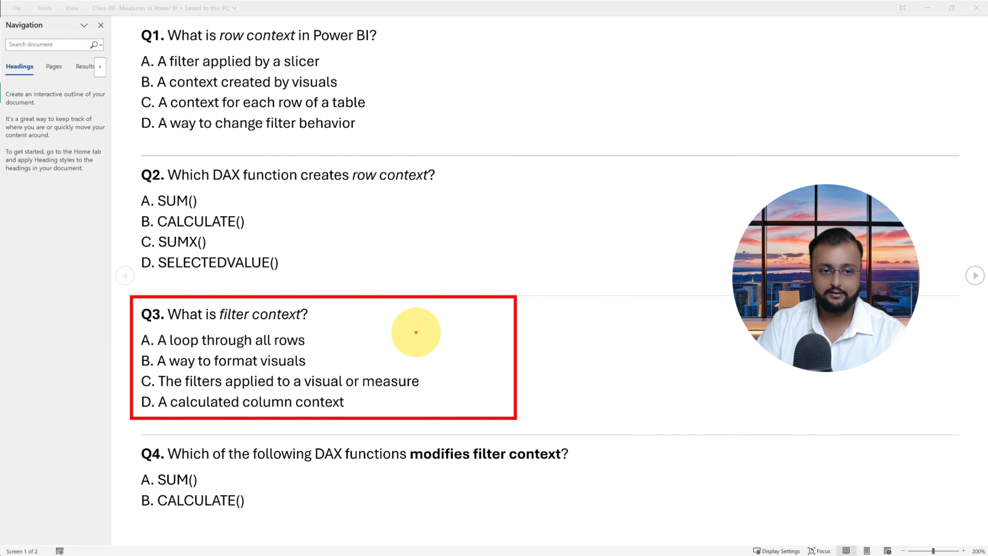
{"action": "left_click_drag", "start_coordinate": [324, 335], "coordinate": [351, 330]}
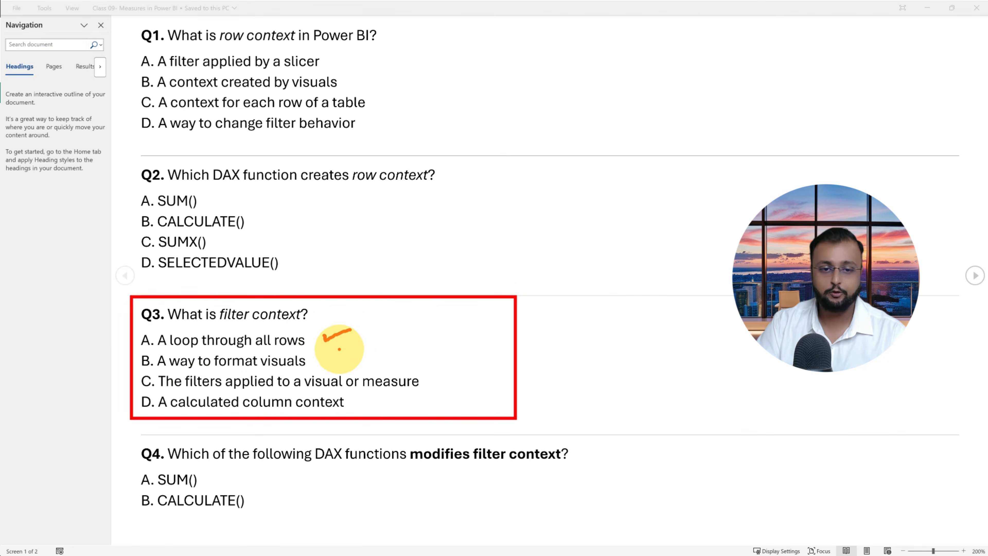
{"action": "left_click_drag", "start_coordinate": [325, 361], "coordinate": [351, 351]}
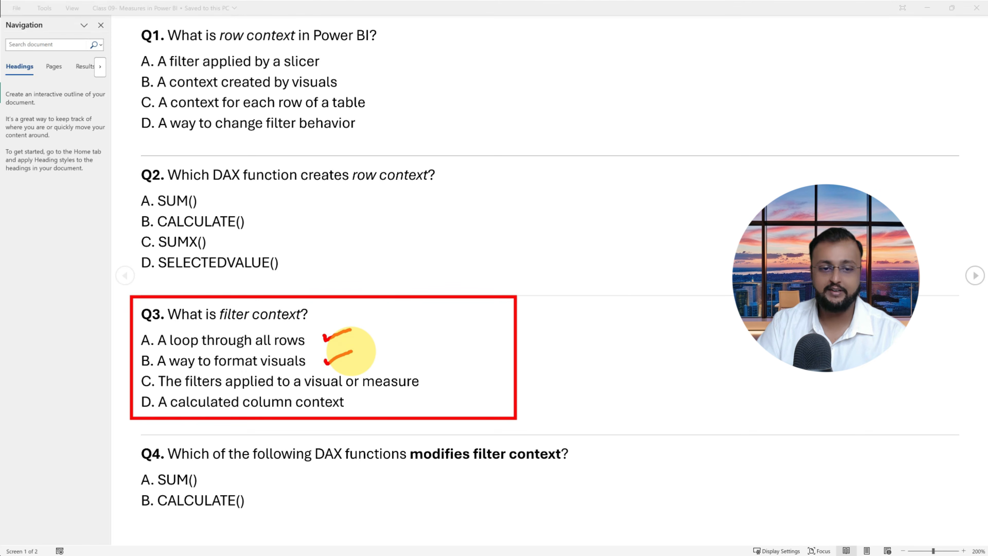
{"action": "mouse_move", "coordinate": [451, 379]}
{"action": "left_mouse_down"}
{"action": "mouse_move", "coordinate": [455, 390]}
{"action": "mouse_move", "coordinate": [475, 384]}
{"action": "left_mouse_up"}
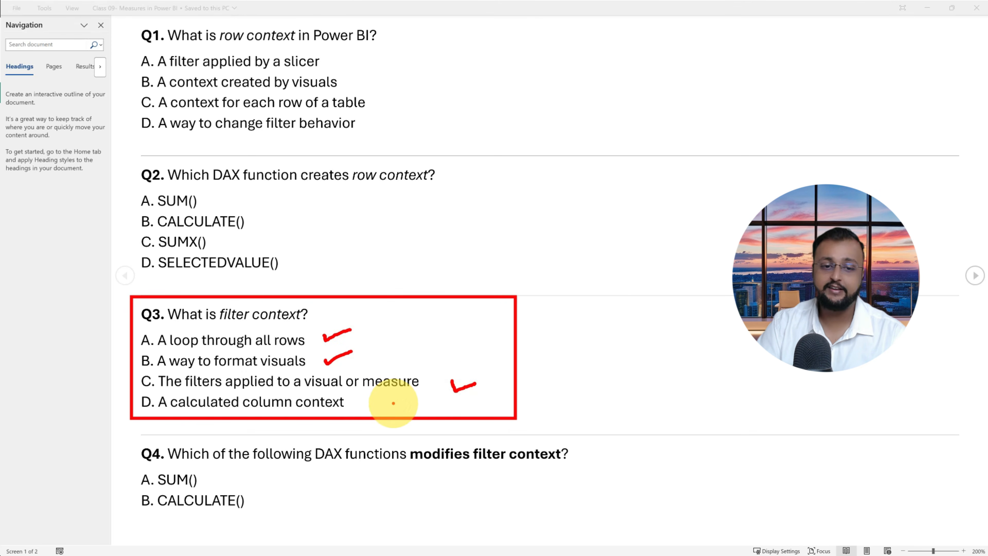
{"action": "left_click_drag", "start_coordinate": [393, 403], "coordinate": [423, 403]}
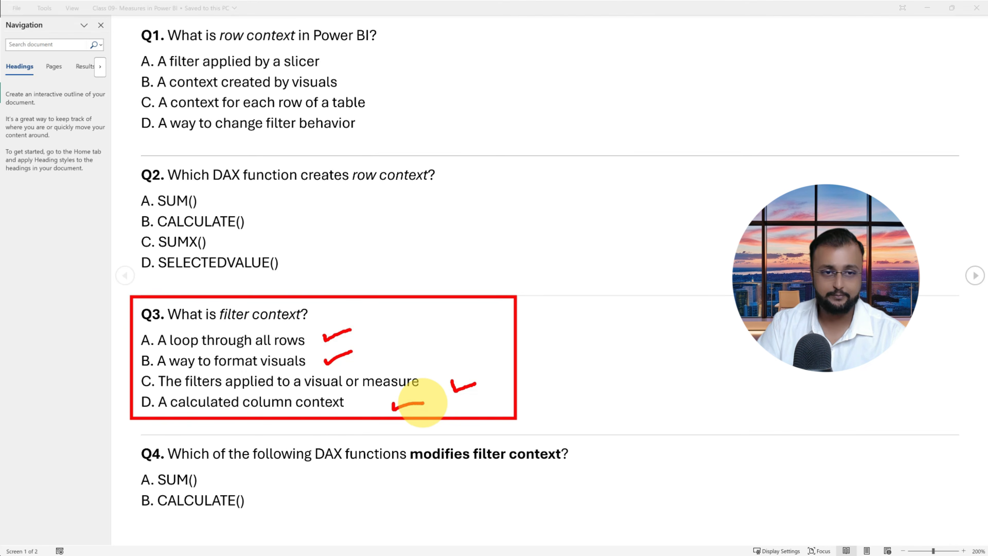
{"action": "key", "text": "Escape"}
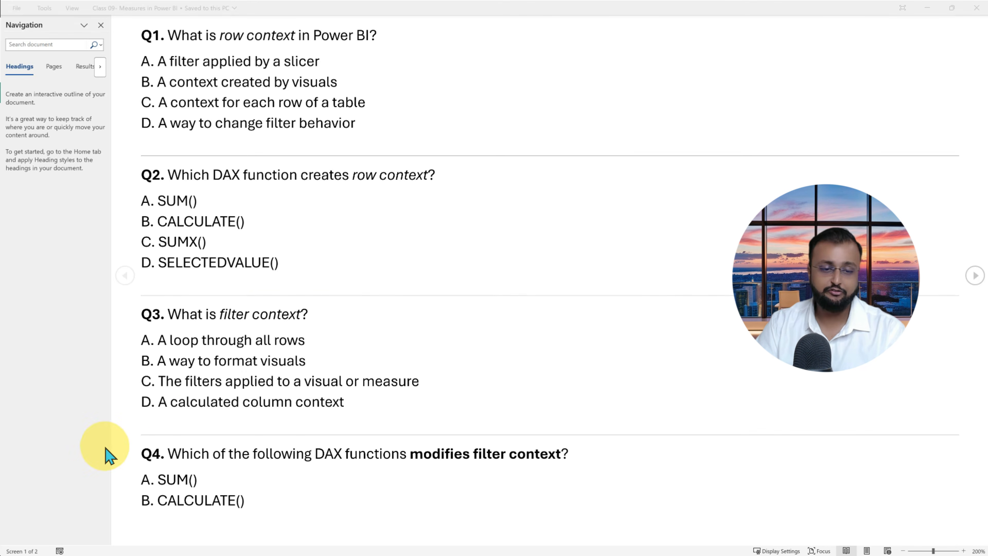
Step: Review Q4 on modifying filter context, temporarily framing it in red and ticking options SUM() and CALCULATE()
{"action": "key", "text": "ctrl+2"}
{"action": "left_click_drag", "start_coordinate": [130, 445], "coordinate": [649, 533]}
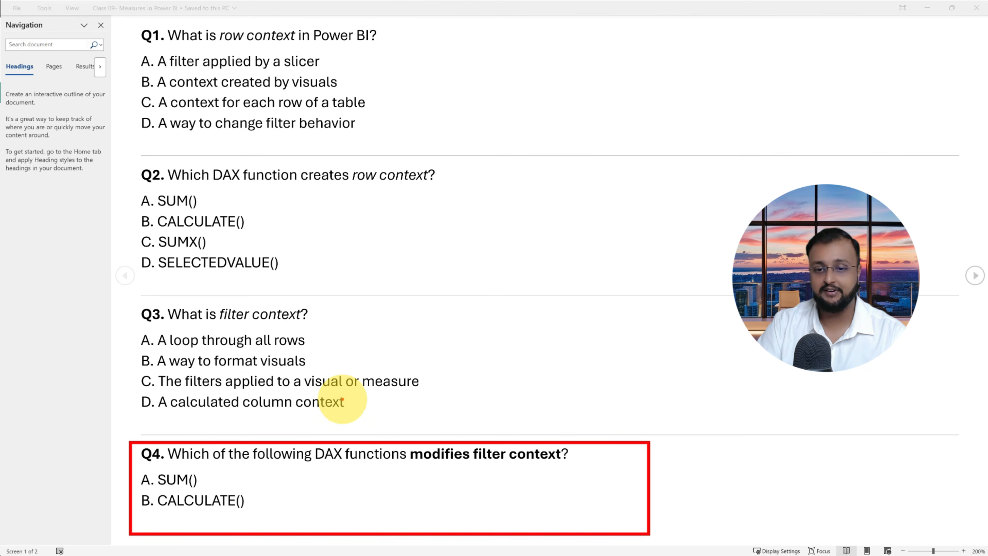
{"action": "left_click_drag", "start_coordinate": [204, 478], "coordinate": [230, 469]}
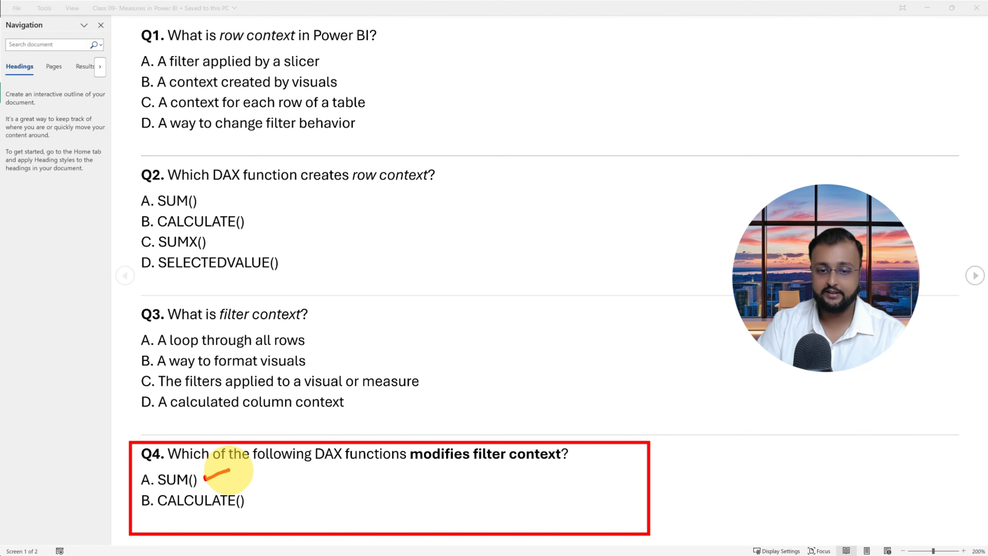
{"action": "left_click_drag", "start_coordinate": [269, 502], "coordinate": [293, 501]}
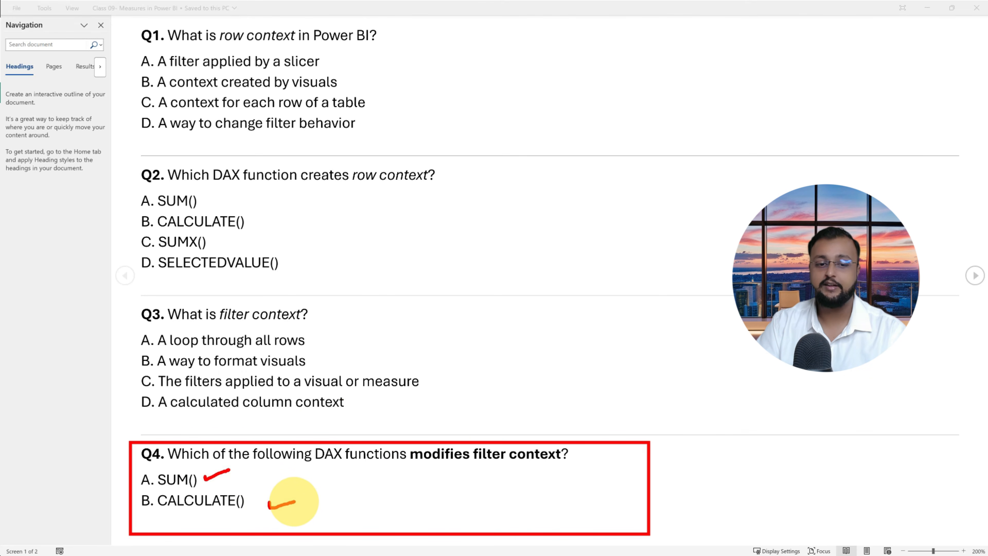
{"action": "key", "text": "Escape"}
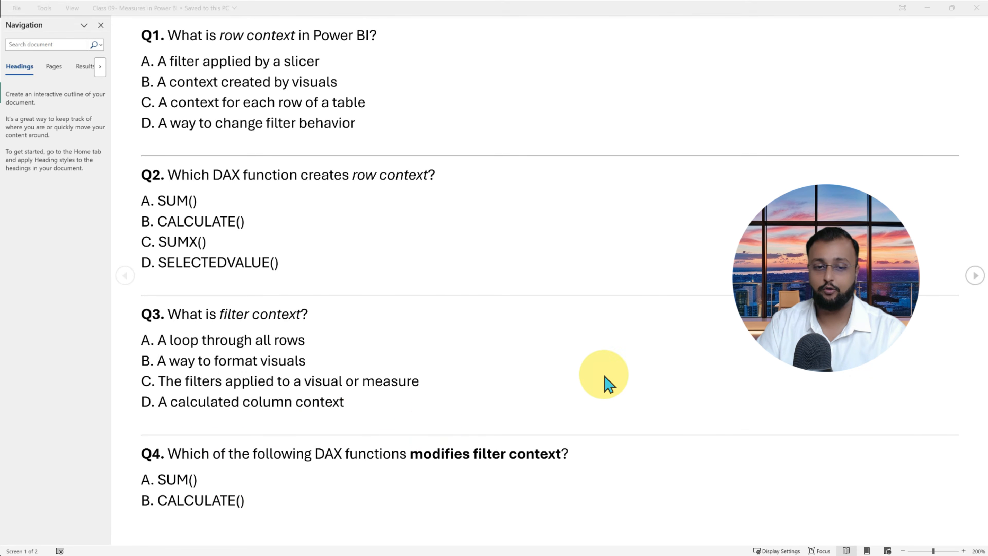
Step: Go to the document's second screen and temporarily frame and tick Q4's remaining options, CONCATENATEX() and DIVIDE()
{"action": "left_click", "coordinate": [975, 276]}
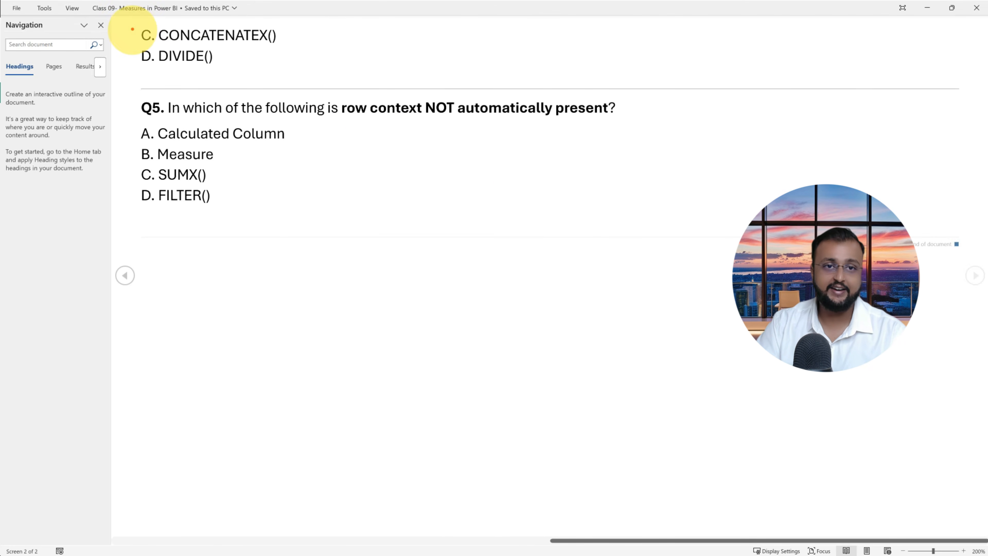
{"action": "left_click_drag", "start_coordinate": [132, 29], "coordinate": [131, 27]}
{"action": "left_click_drag", "start_coordinate": [321, 49], "coordinate": [350, 50]}
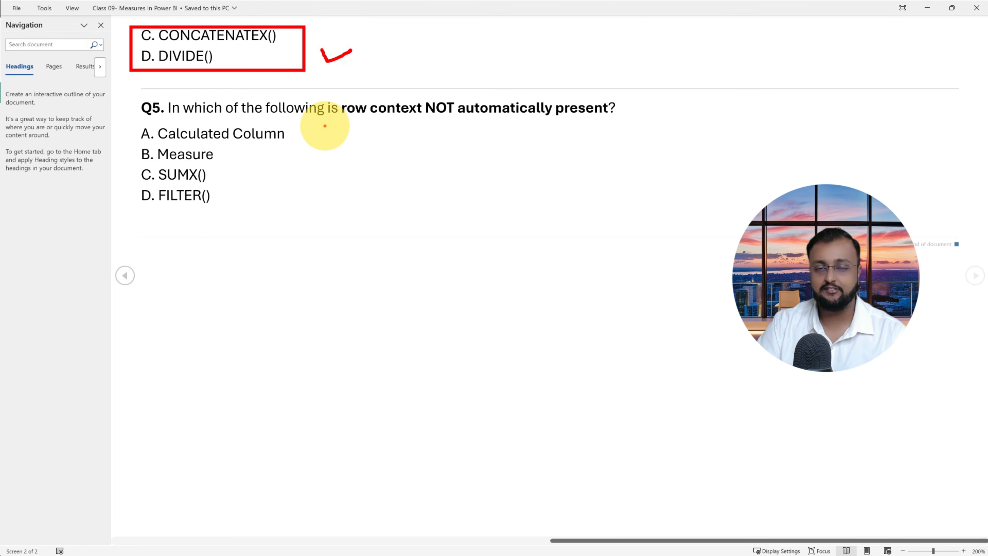
{"action": "key", "text": "Escape"}
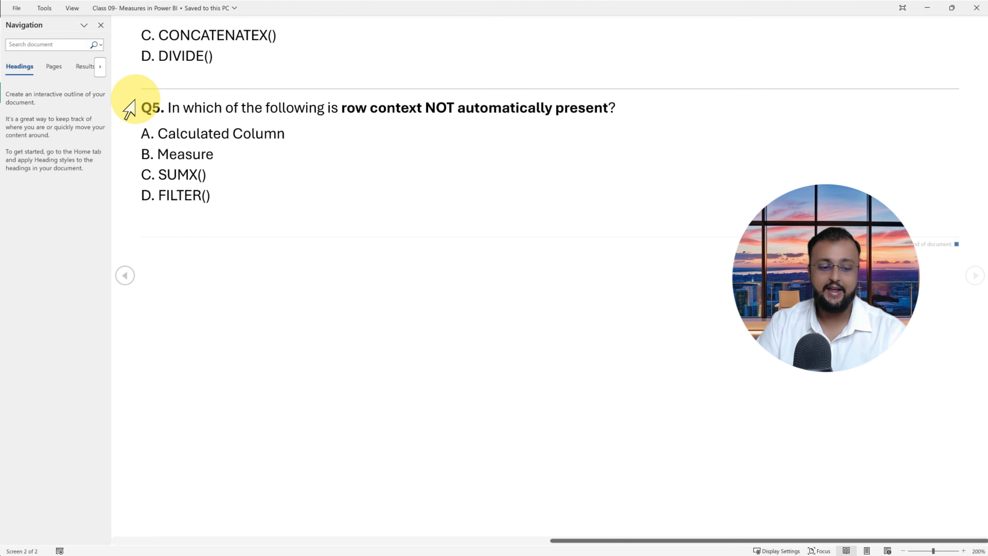
Step: Review Q5 with a temporary red frame, NOT underlined and answers A to D ticked, and minimize the document
{"action": "key", "text": "ctrl+2"}
{"action": "left_click_drag", "start_coordinate": [132, 93], "coordinate": [660, 221]}
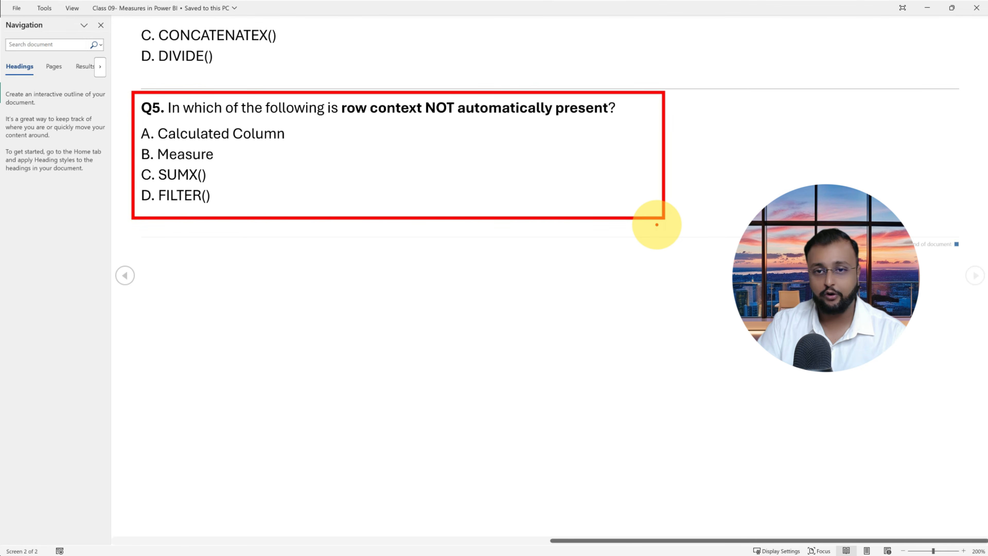
{"action": "mouse_move", "coordinate": [417, 122]}
{"action": "left_mouse_down"}
{"action": "mouse_move", "coordinate": [462, 122]}
{"action": "mouse_move", "coordinate": [441, 124]}
{"action": "left_mouse_up"}
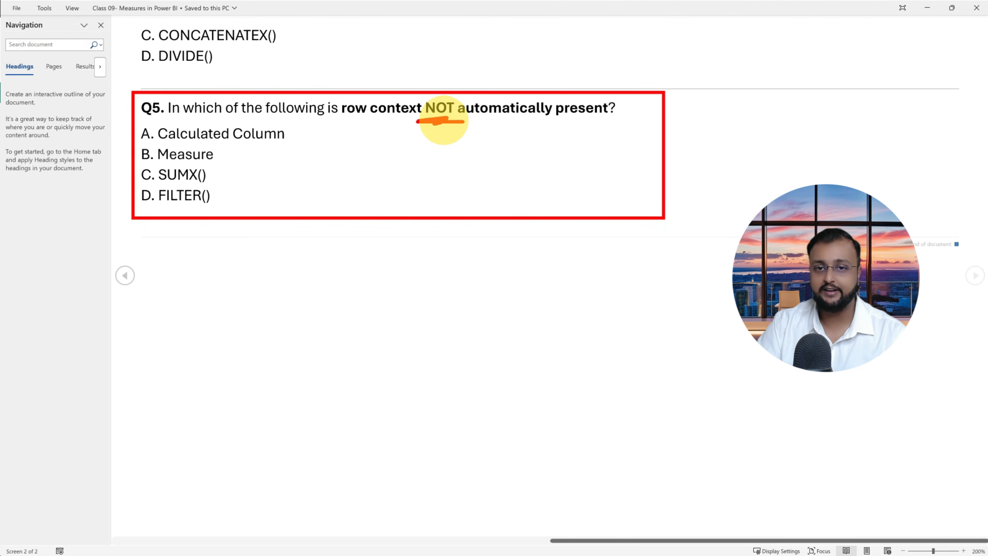
{"action": "left_click_drag", "start_coordinate": [322, 134], "coordinate": [347, 130]}
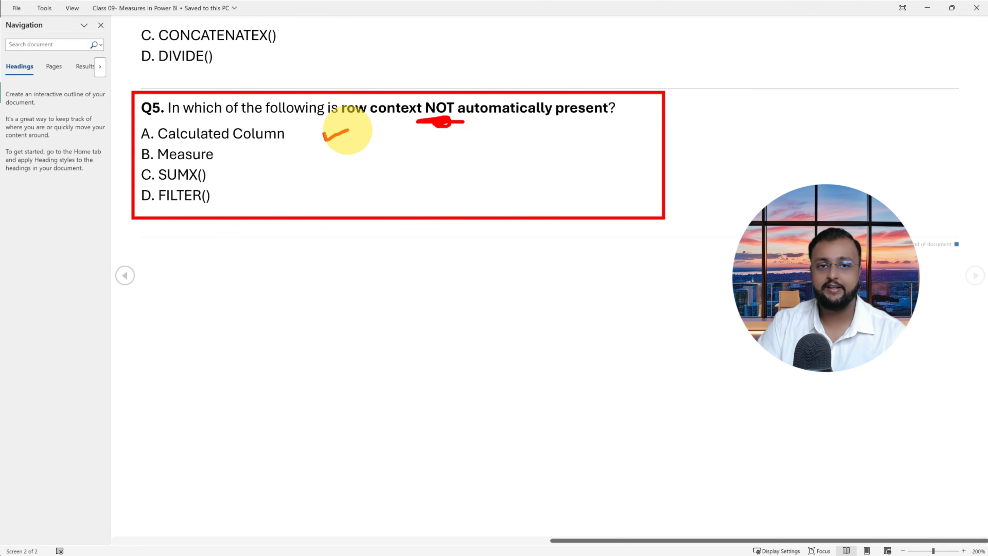
{"action": "mouse_move", "coordinate": [239, 155]}
{"action": "left_mouse_down"}
{"action": "mouse_move", "coordinate": [272, 149]}
{"action": "mouse_move", "coordinate": [287, 191]}
{"action": "left_mouse_up"}
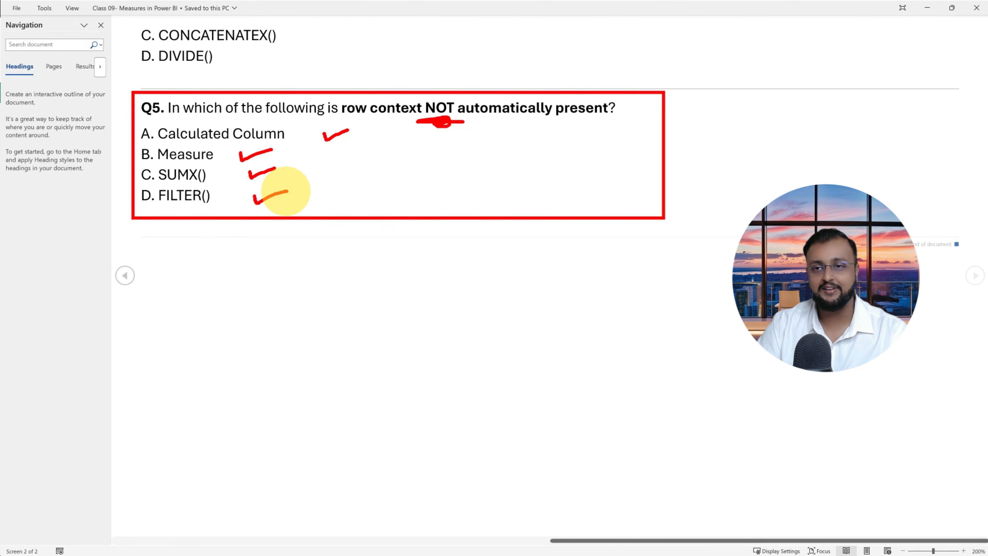
{"action": "key", "text": "Escape"}
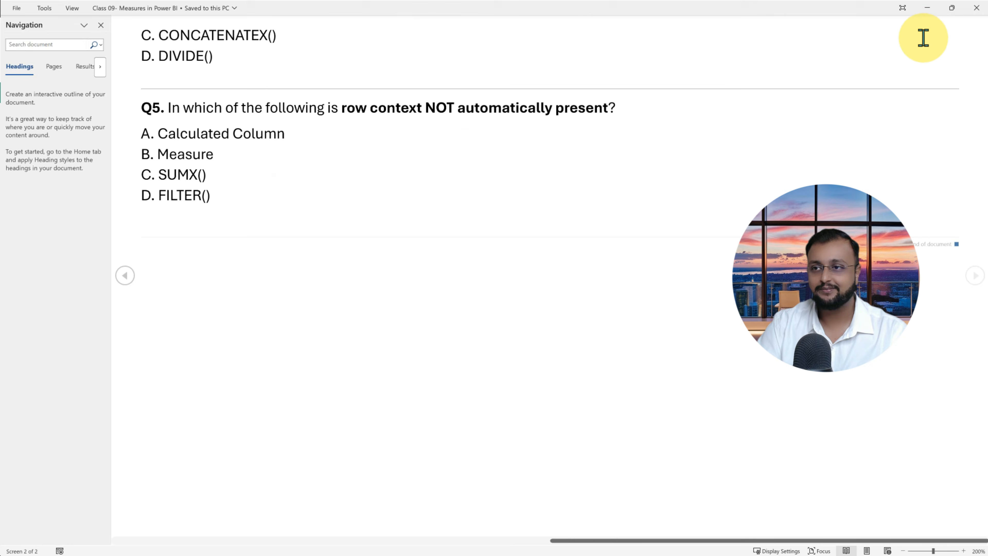
{"action": "left_click", "coordinate": [927, 8]}
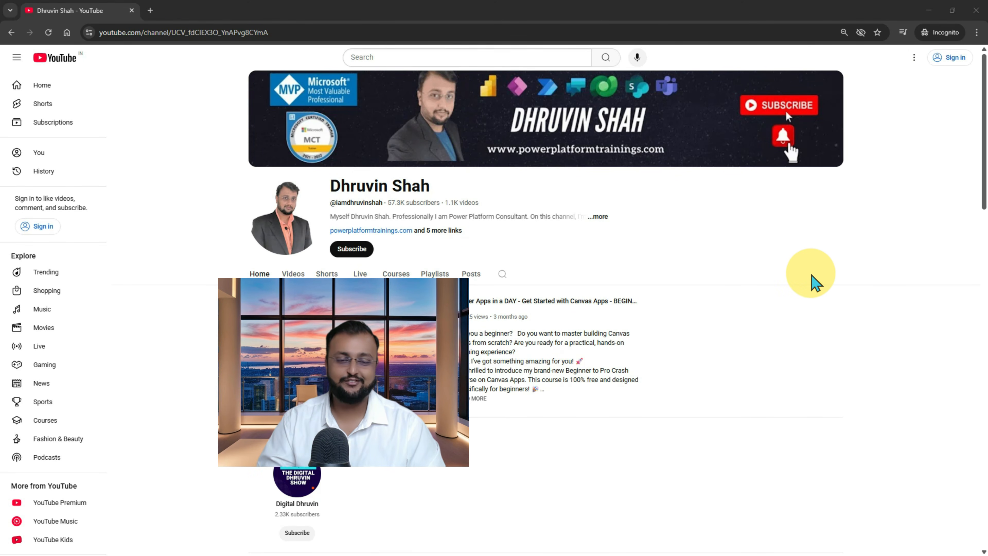